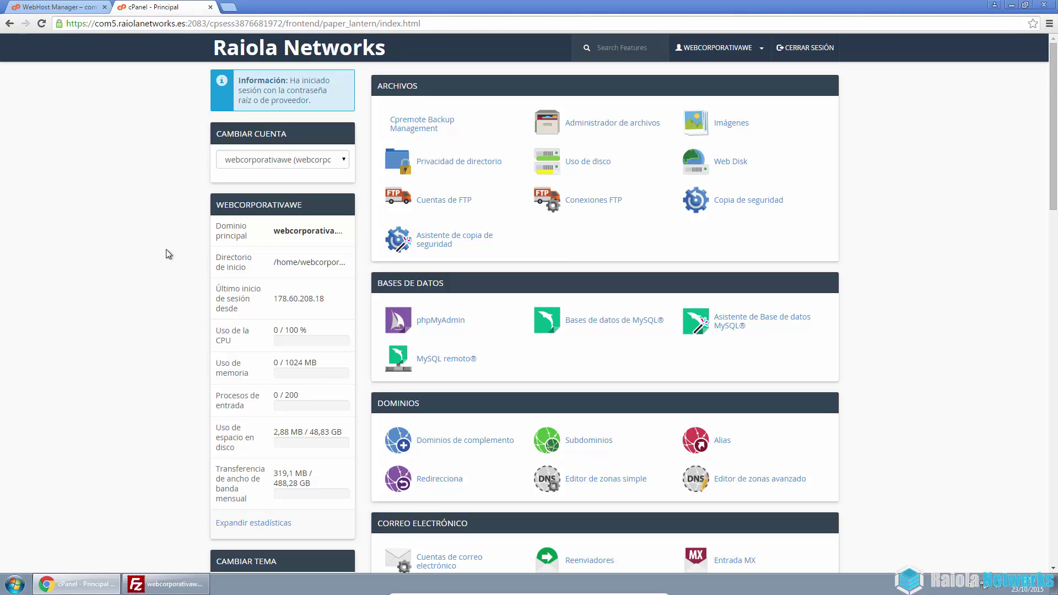
# Open a blank new browser tab next to the cPanel - Principal tab
pyautogui.click(228, 9)
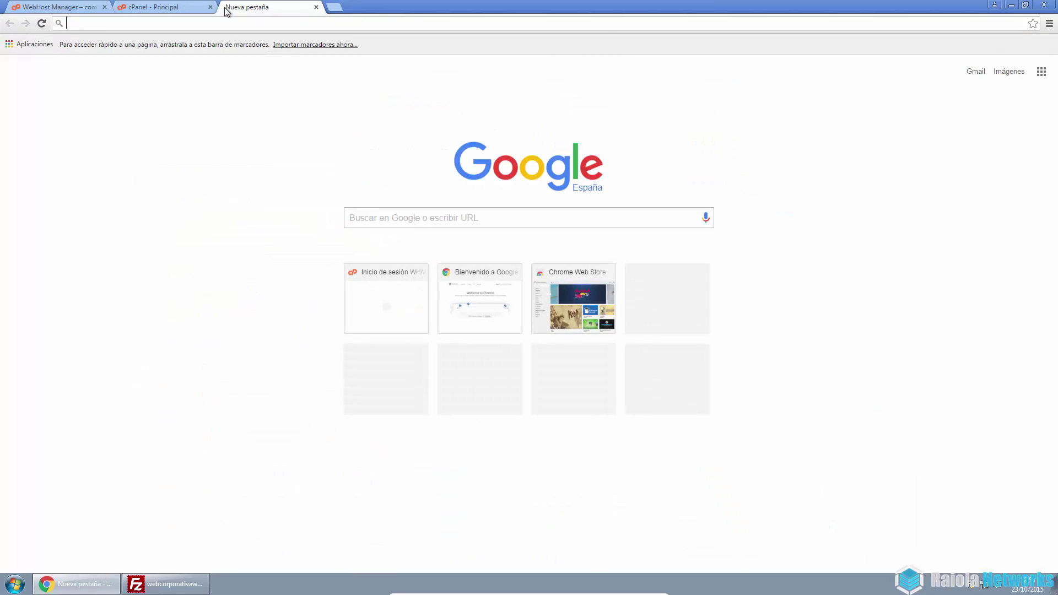
# Search Google for 'prestashop' and open the official Spanish PrestaShop site (prestashop.com/es)
pyautogui.write('prestashop')
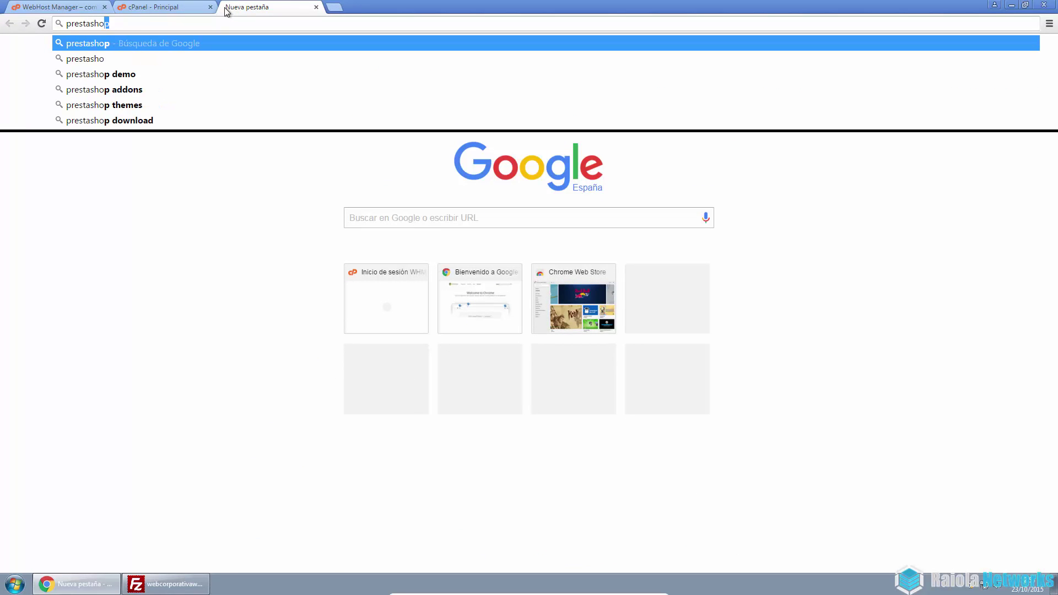
pyautogui.press('Escape')
pyautogui.press('Return')
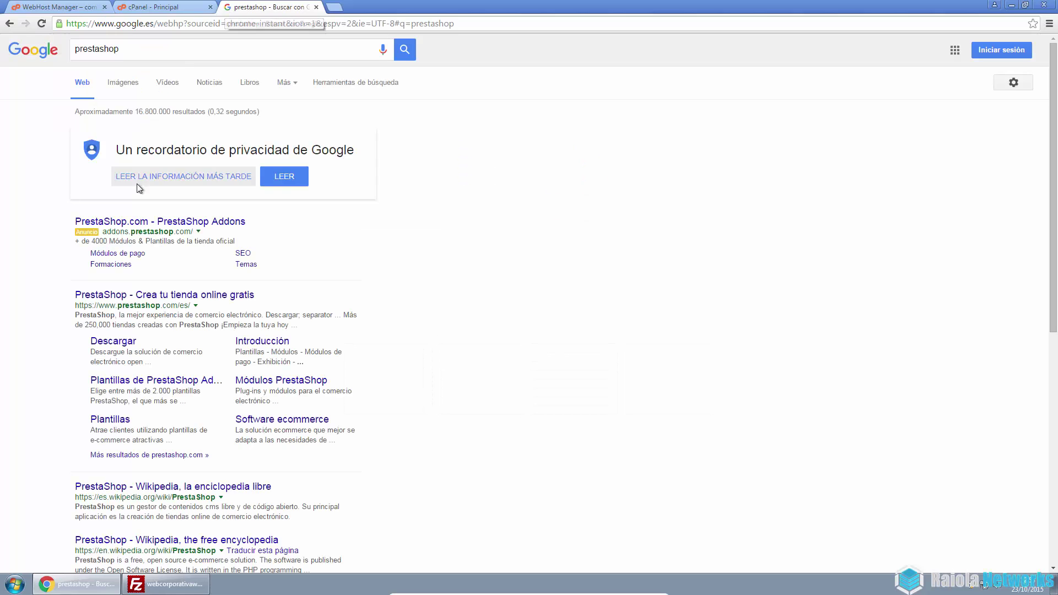
pyautogui.click(150, 301)
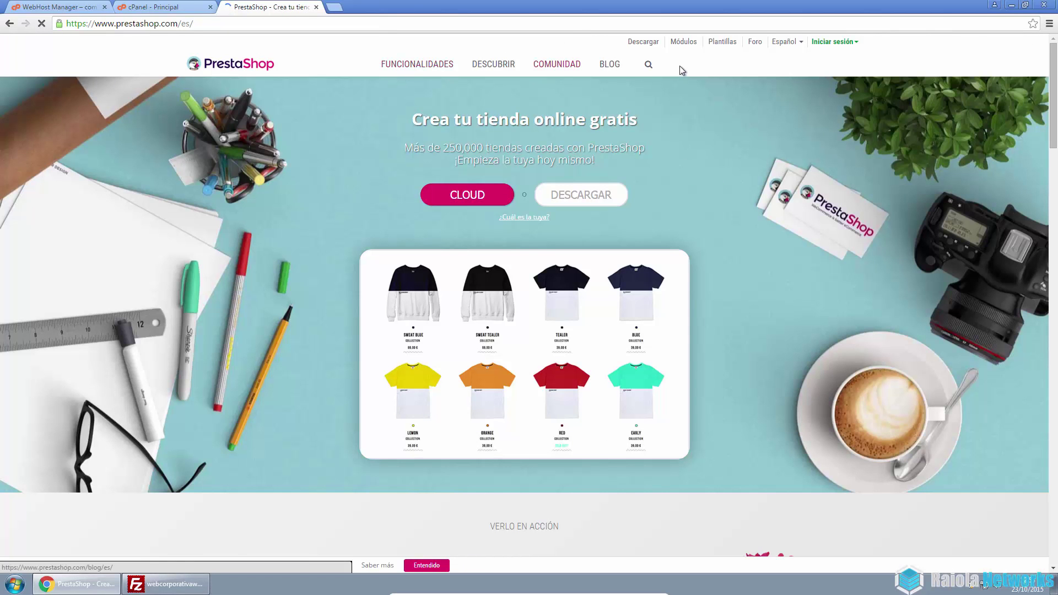
# Download prestashop_1.6.1.1_es.zip (v1.6.1.1, 20.6 MB) from the PrestaShop site and restore the browser window
pyautogui.click(654, 47)
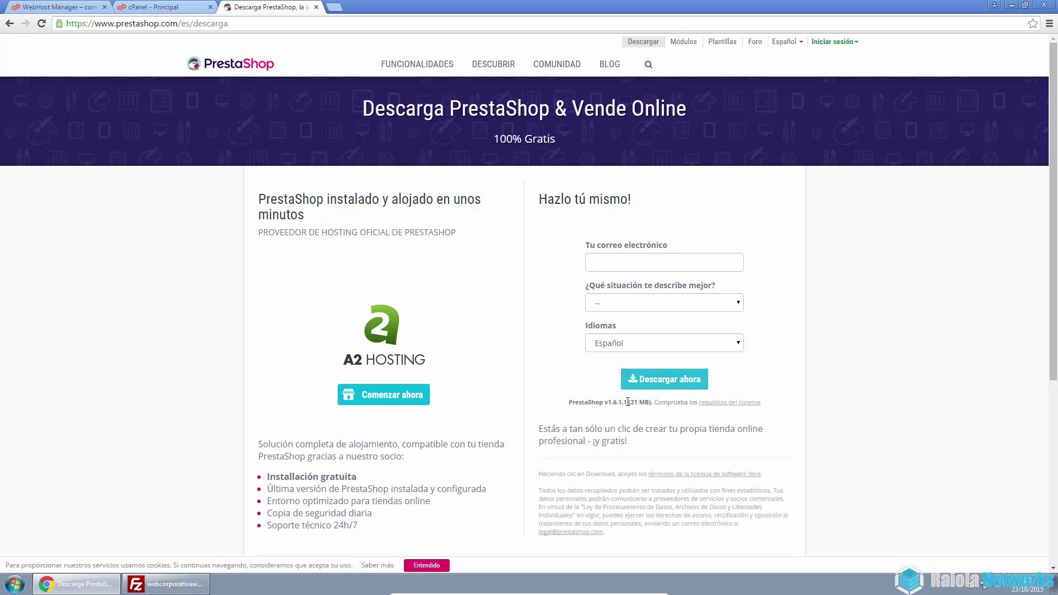
pyautogui.click(649, 381)
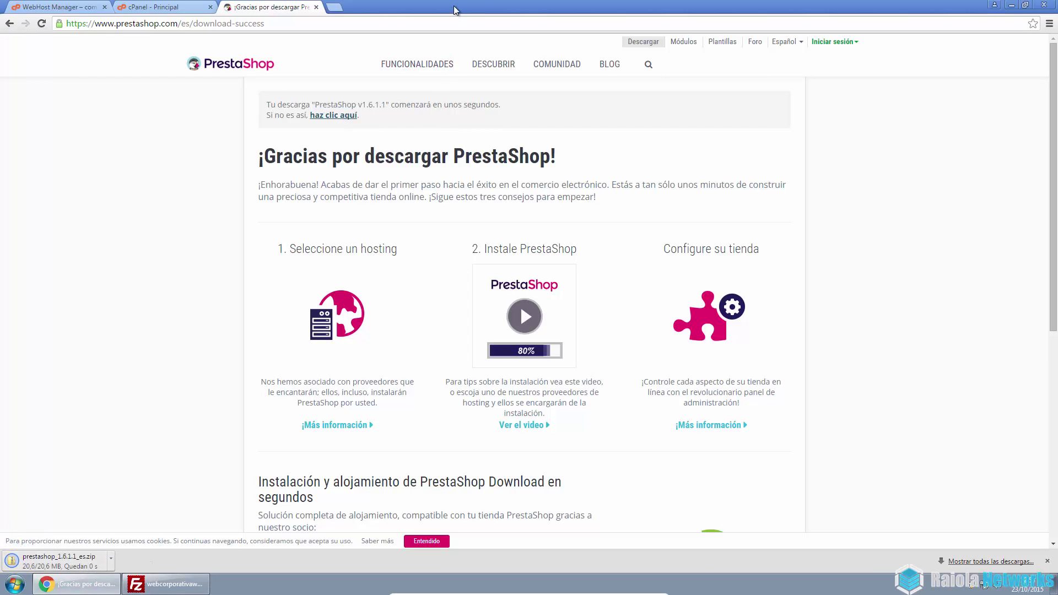
pyautogui.moveTo(458, 8); pyautogui.dragTo(678, 40)
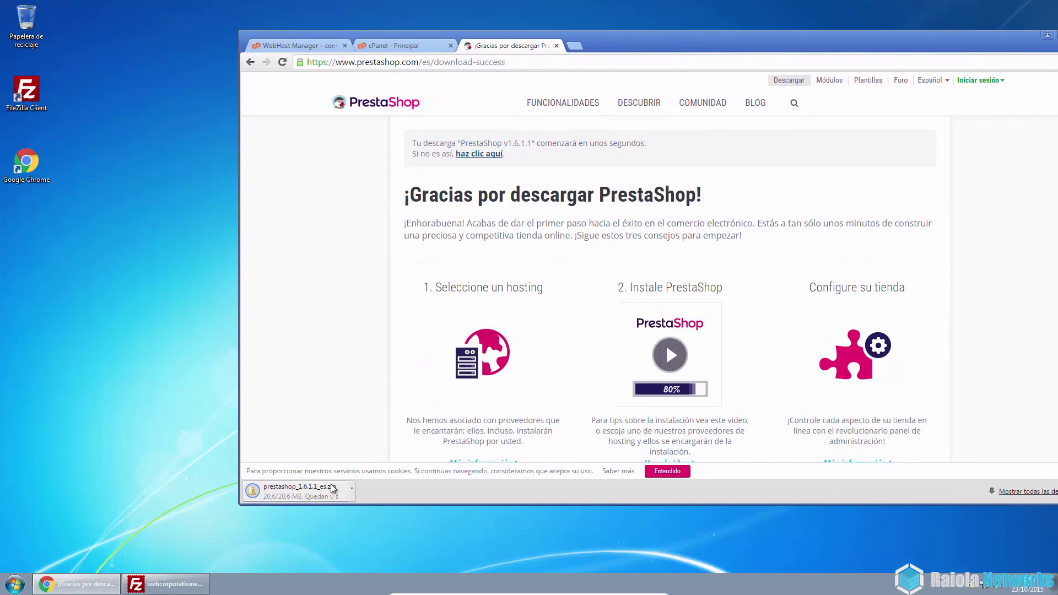
# Copy the PrestaShop zip to the desktop, extract it, and open the prestashop_1.6.1.1_es folder
pyautogui.moveTo(322, 500); pyautogui.dragTo(125, 269)
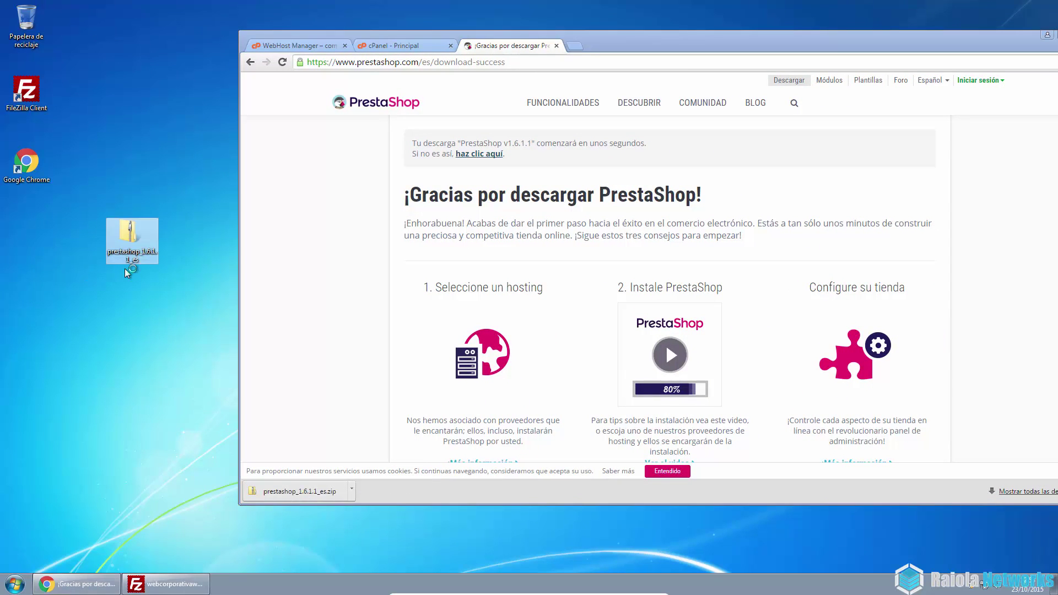
pyautogui.click(556, 45)
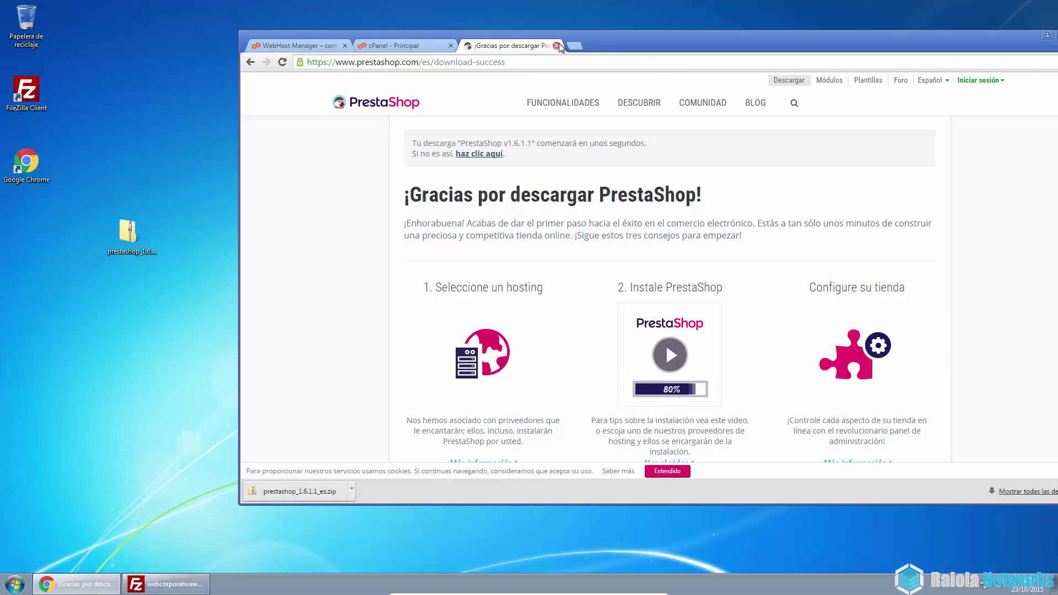
pyautogui.rightClick(126, 243)
pyautogui.click(163, 266)
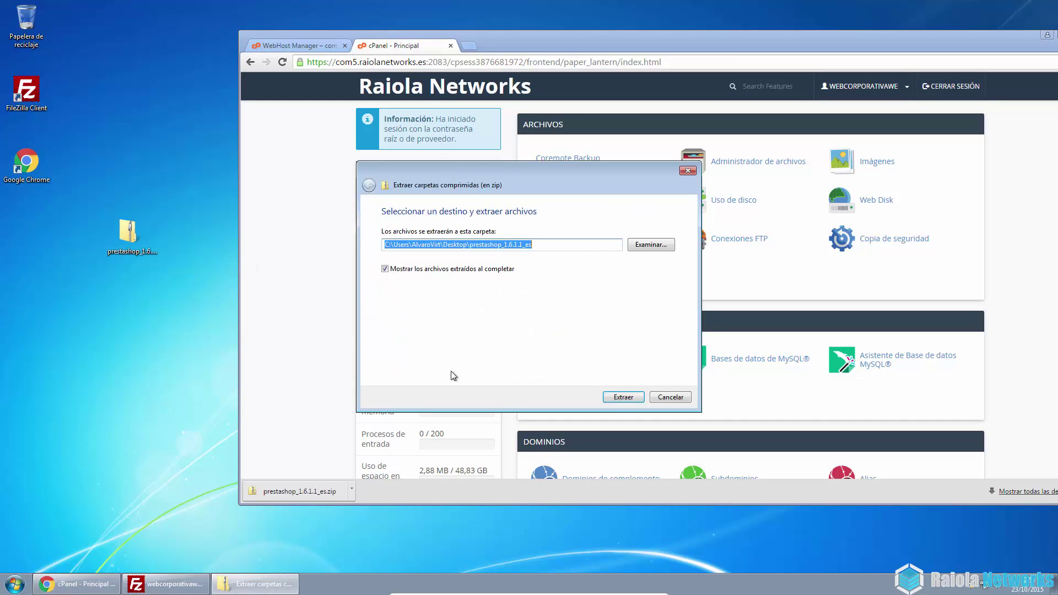
pyautogui.click(623, 398)
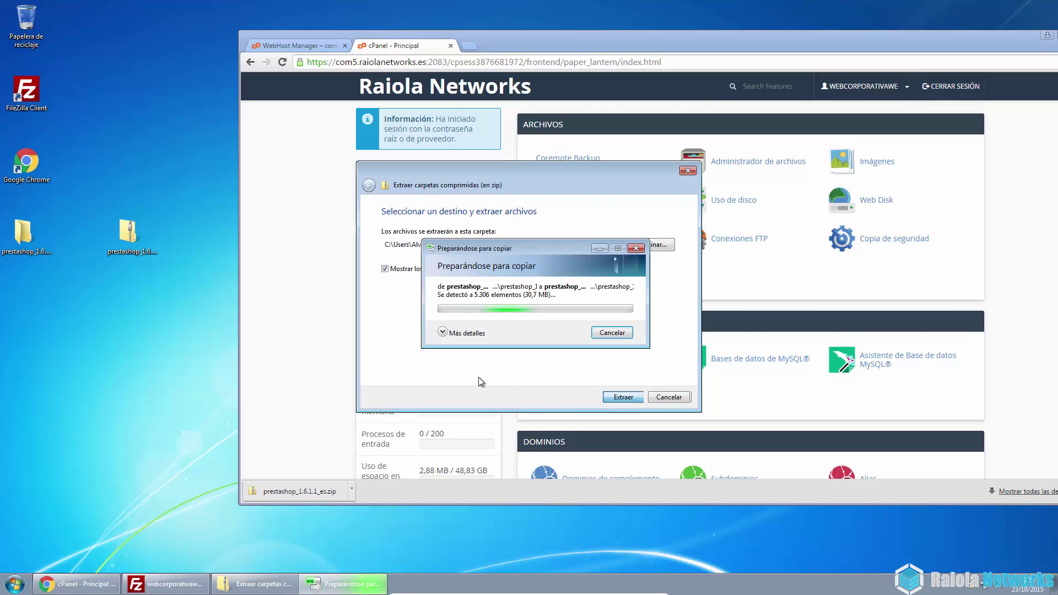
pyautogui.click(444, 335)
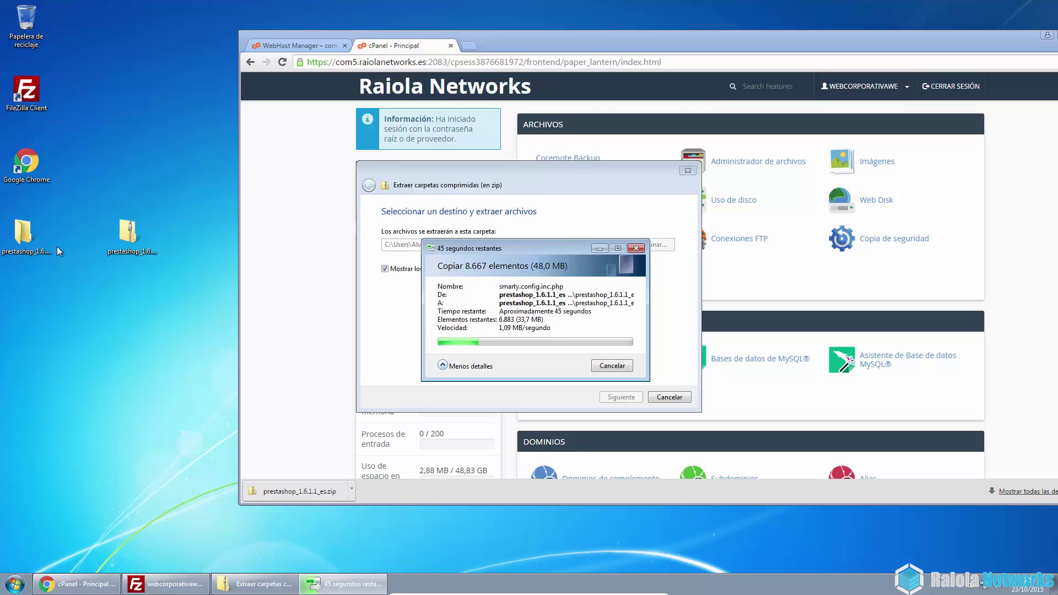
pyautogui.doubleClick(25, 237)
pyautogui.click(327, 184)
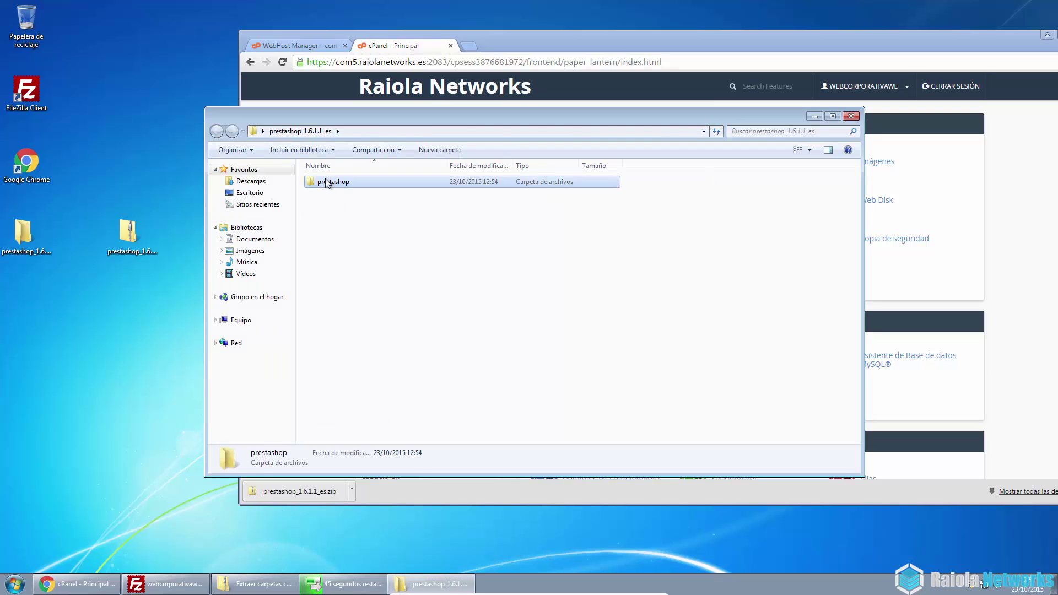
# Close Chrome's download bar and wait for the PrestaShop extraction to finish
pyautogui.doubleClick(328, 183)
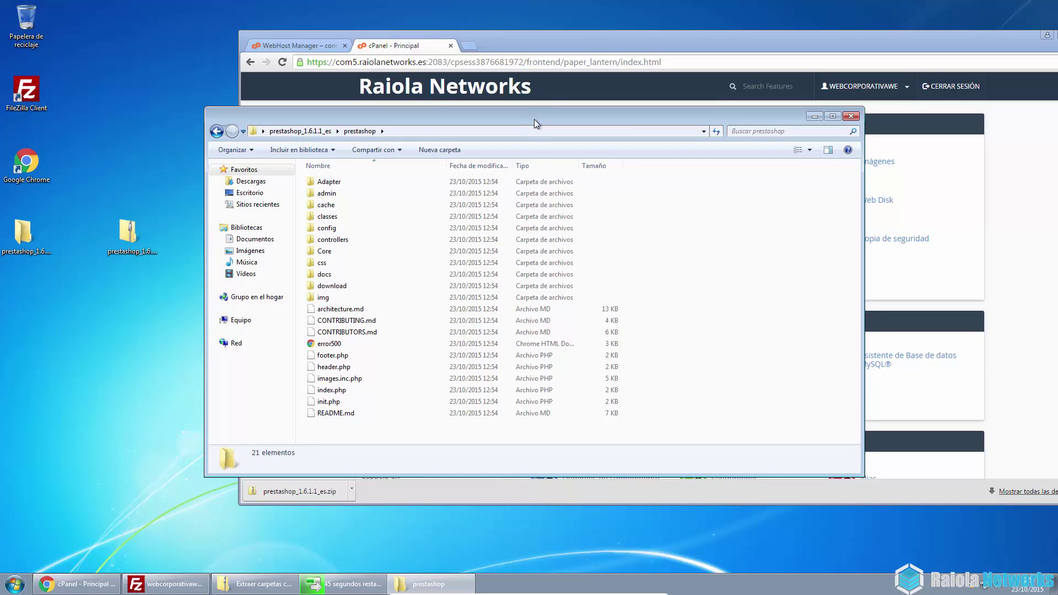
pyautogui.moveTo(534, 119); pyautogui.dragTo(822, 107)
pyautogui.click(463, 305)
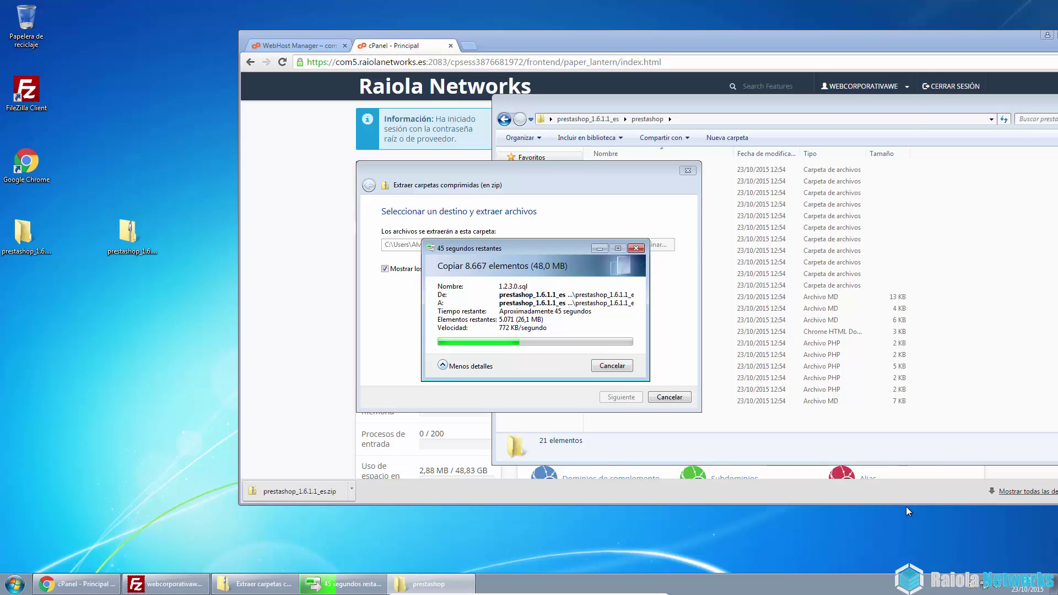
pyautogui.moveTo(925, 37); pyautogui.dragTo(752, 35)
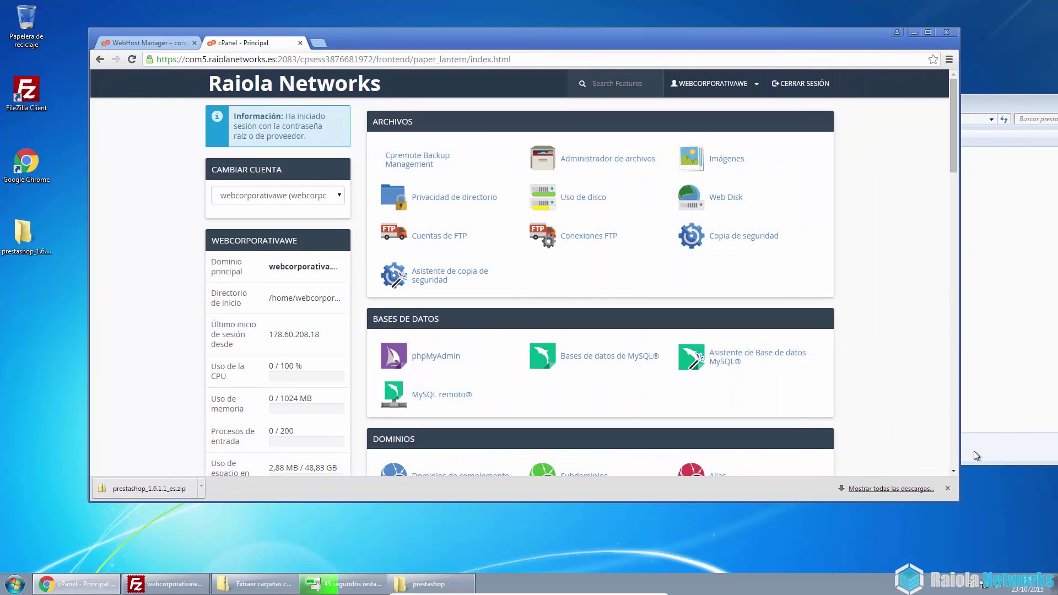
pyautogui.click(947, 488)
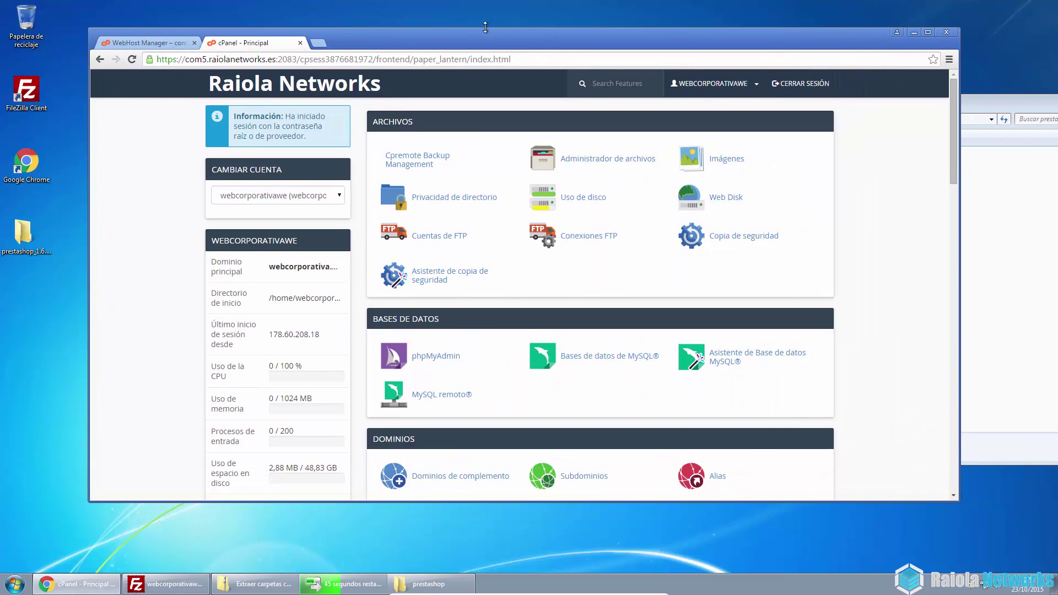
pyautogui.moveTo(458, 31); pyautogui.dragTo(937, 56)
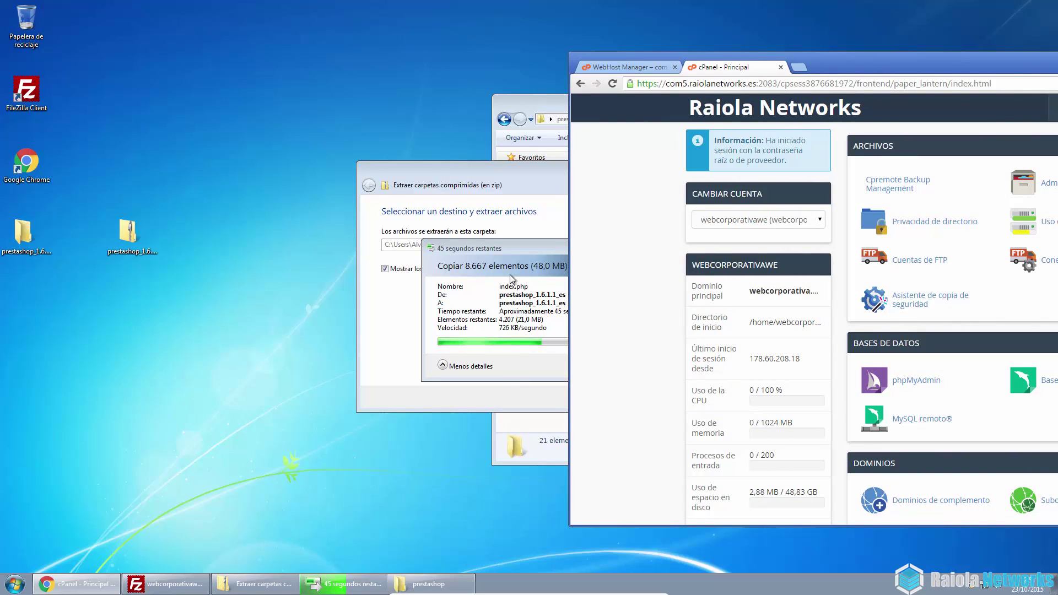
pyautogui.click(517, 249)
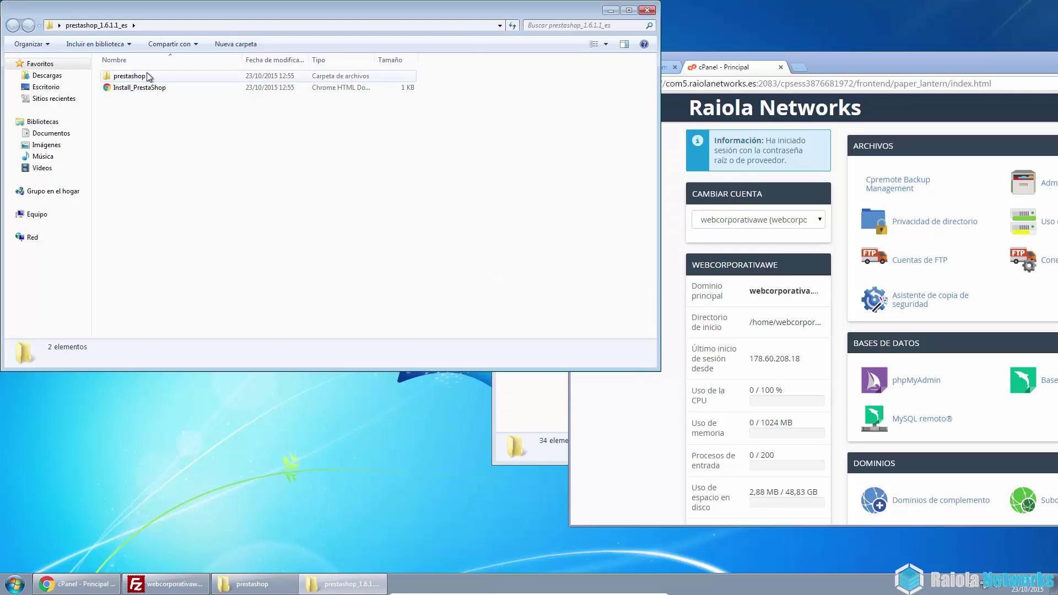
pyautogui.click(654, 11)
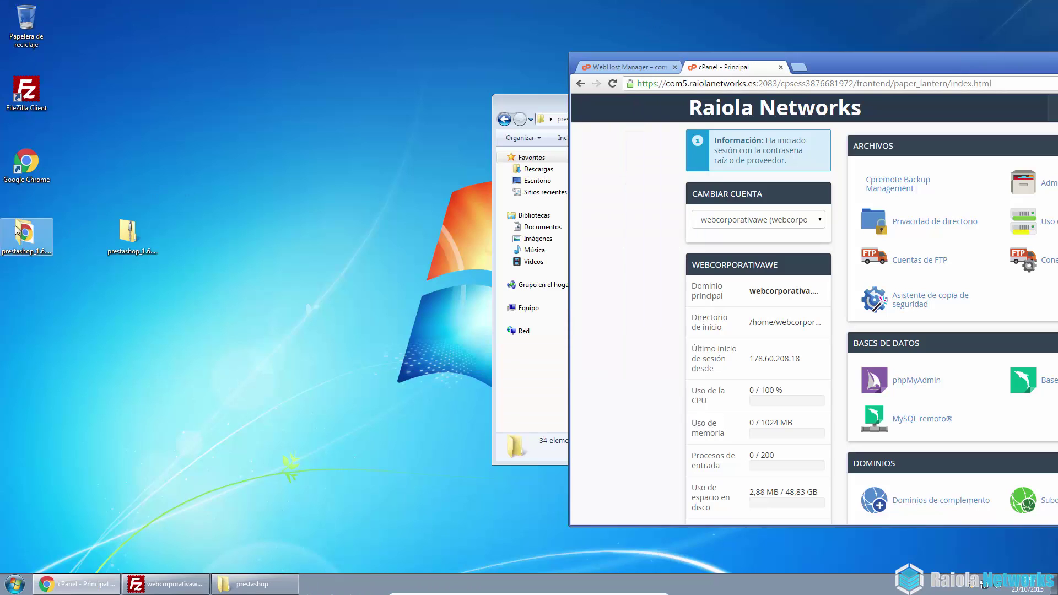
# Open the inner prestashop folder at full screen height and select all 34 items
pyautogui.doubleClick(142, 89)
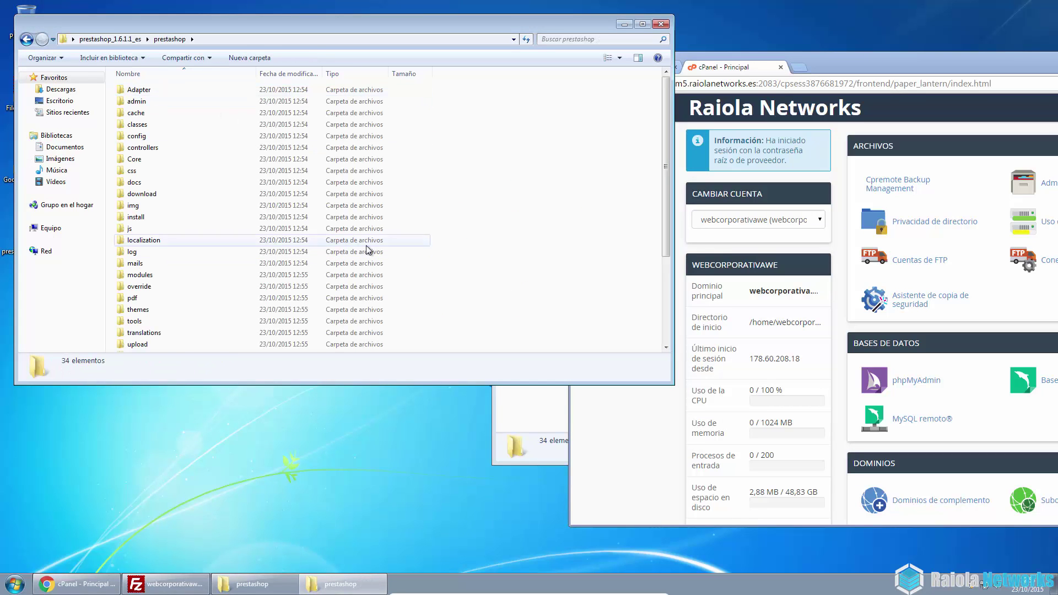
pyautogui.moveTo(338, 384); pyautogui.dragTo(318, 591)
pyautogui.moveTo(297, 517); pyautogui.dragTo(113, 69)
# In FileZilla, open public_html on the server and delete its .htaccess file
pyautogui.click(165, 584)
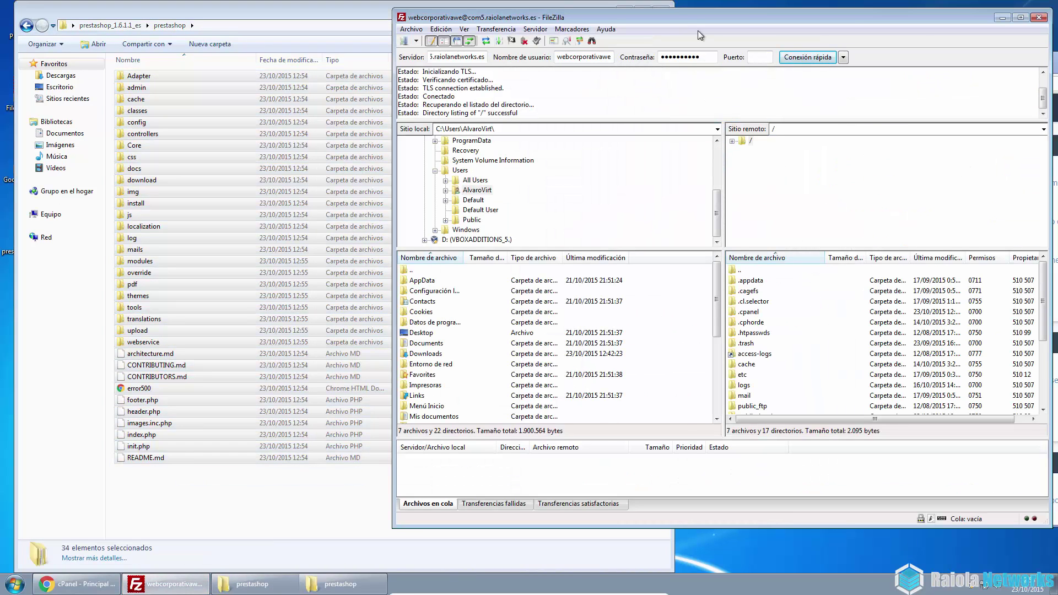
pyautogui.click(754, 333)
pyautogui.scroll(-2, 755, 337)
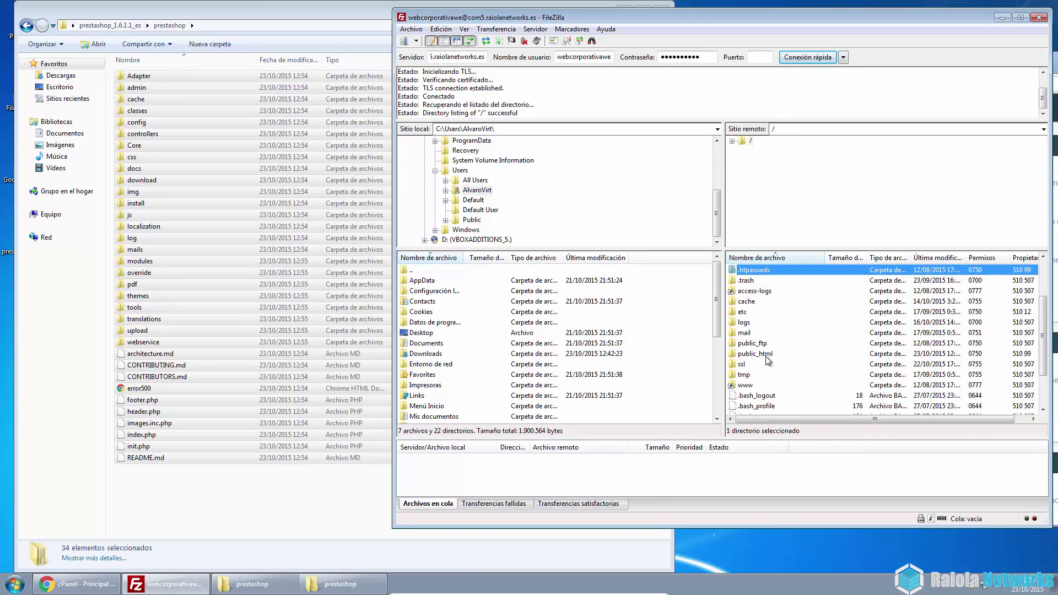
pyautogui.doubleClick(766, 356)
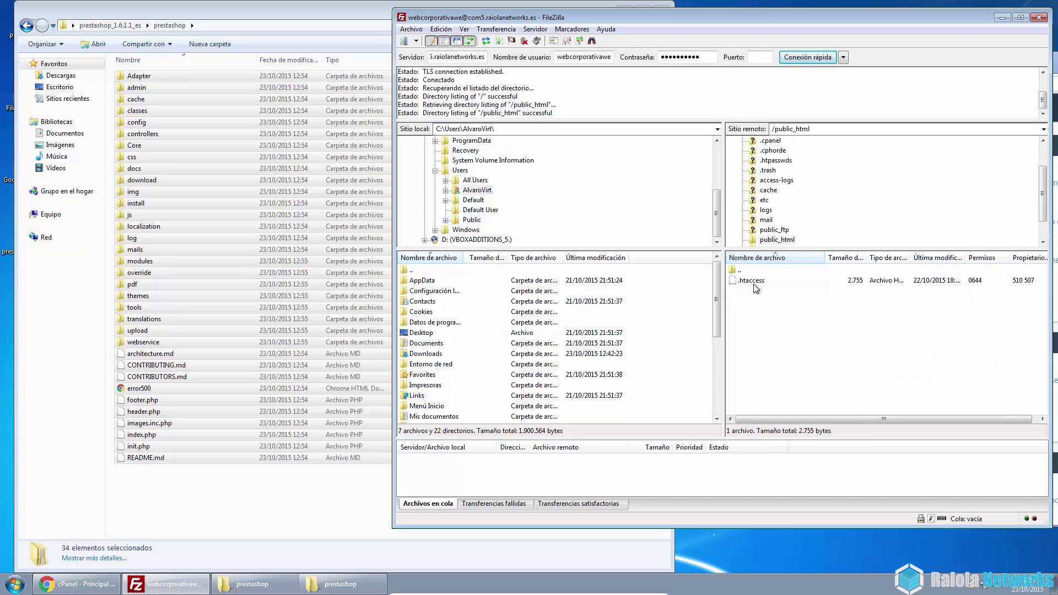
pyautogui.click(755, 287)
pyautogui.press('Delete')
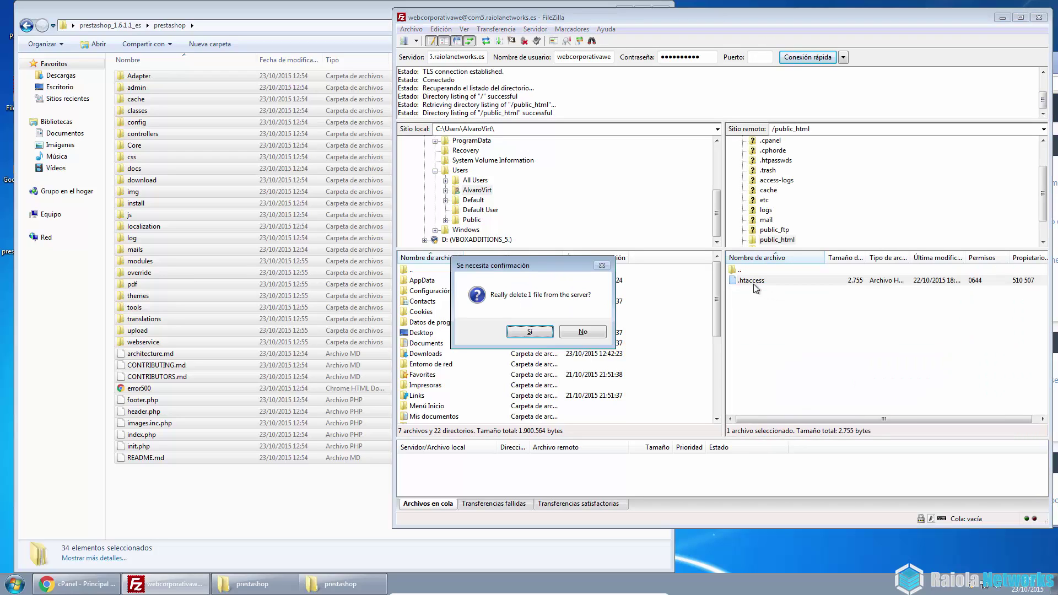
pyautogui.click(529, 332)
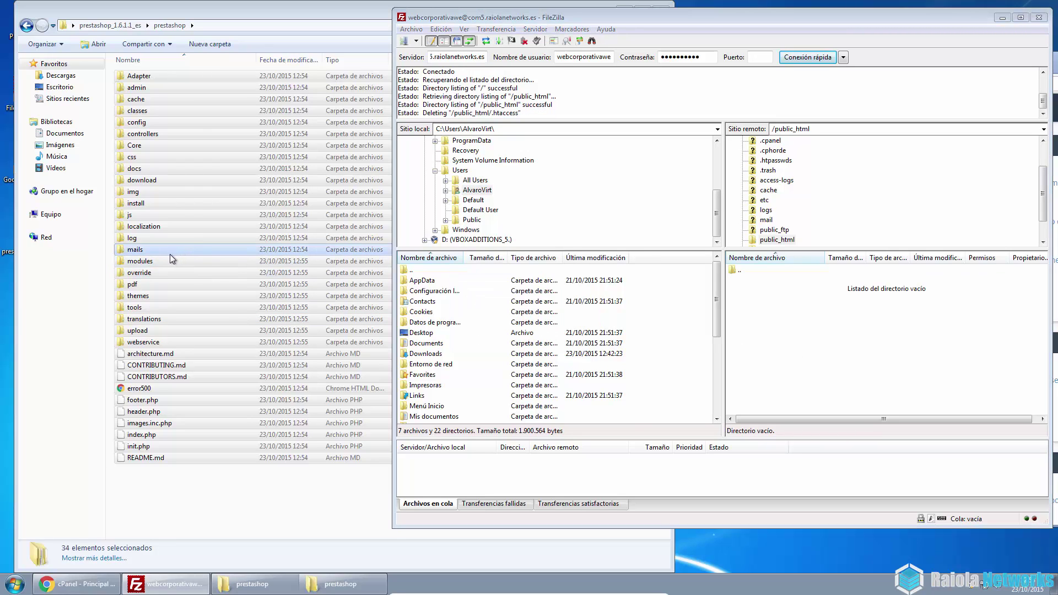
# Upload the 34 selected PrestaShop items into public_html, then bring the cPanel window forward
pyautogui.moveTo(169, 253); pyautogui.dragTo(827, 362)
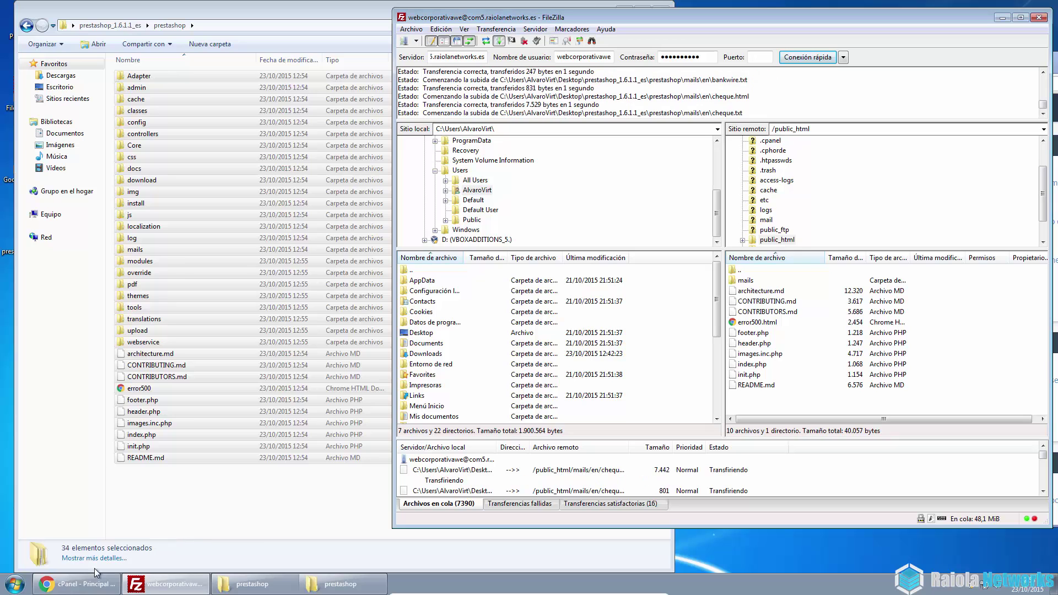
pyautogui.click(84, 583)
pyautogui.moveTo(928, 65); pyautogui.dragTo(500, 81)
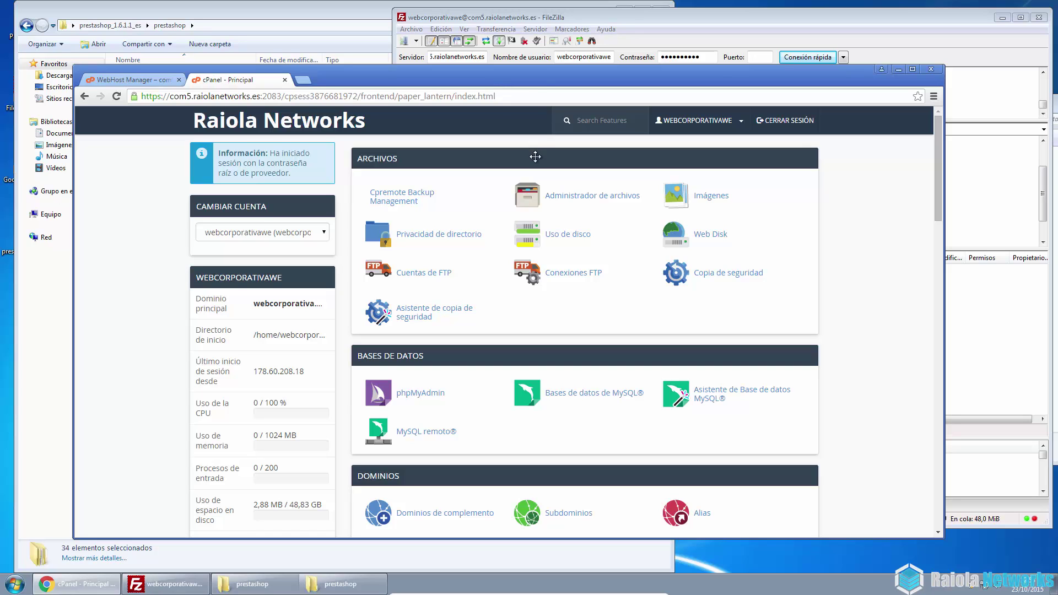
# Maximize the cPanel window and open 'Bases de datos de MySQL®'
pyautogui.doubleClick(523, 74)
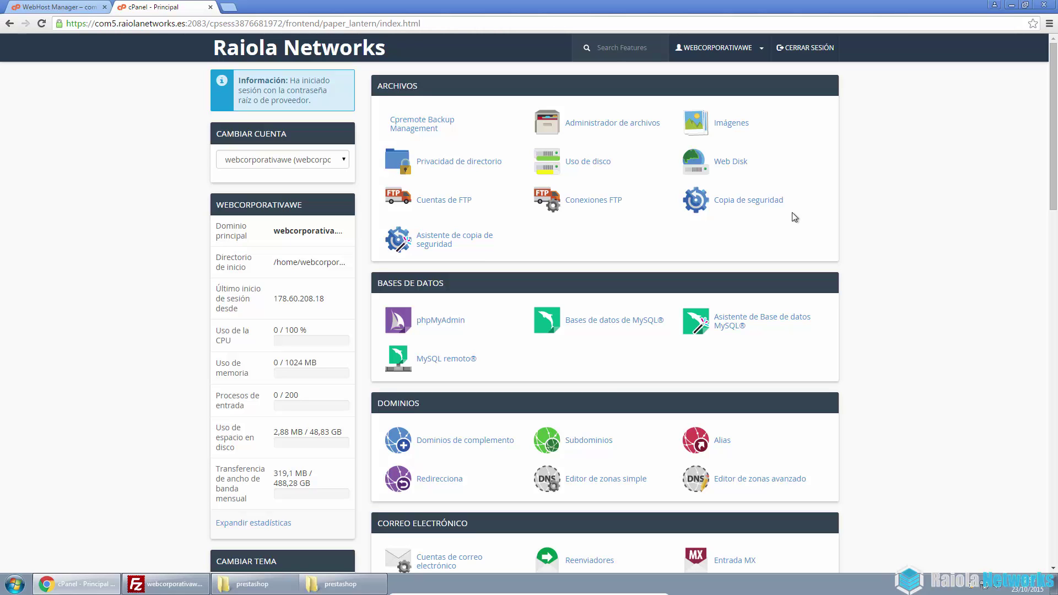
pyautogui.scroll(-6, 751, 306)
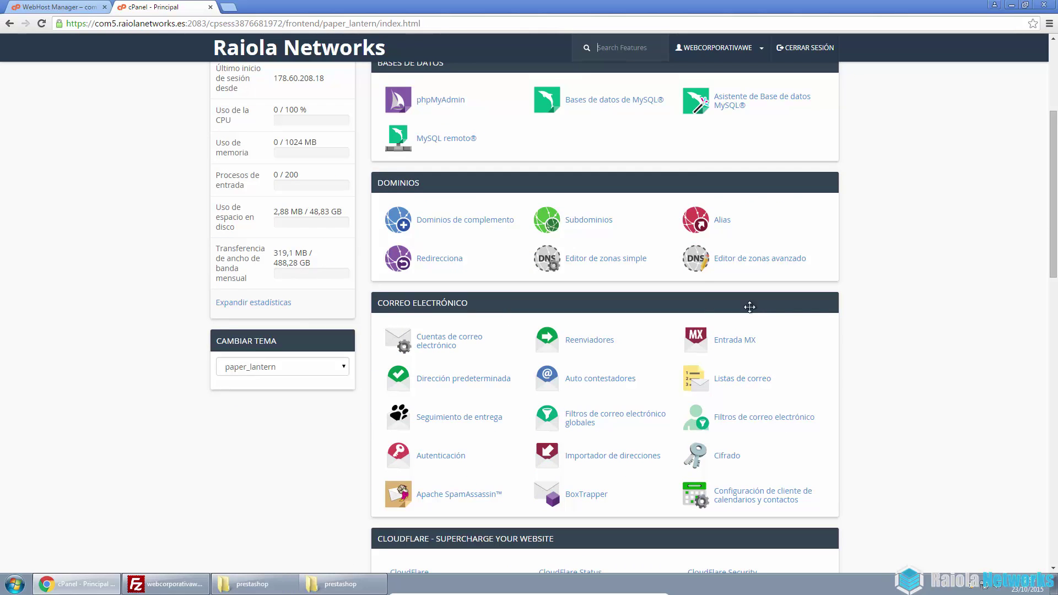
pyautogui.scroll(6, 681, 288)
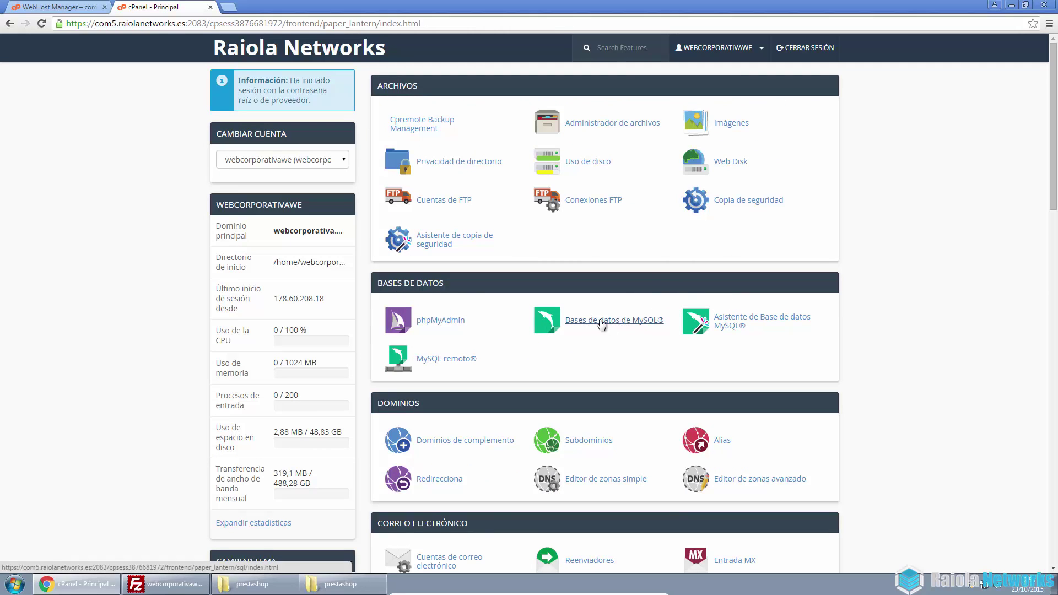
pyautogui.click(624, 325)
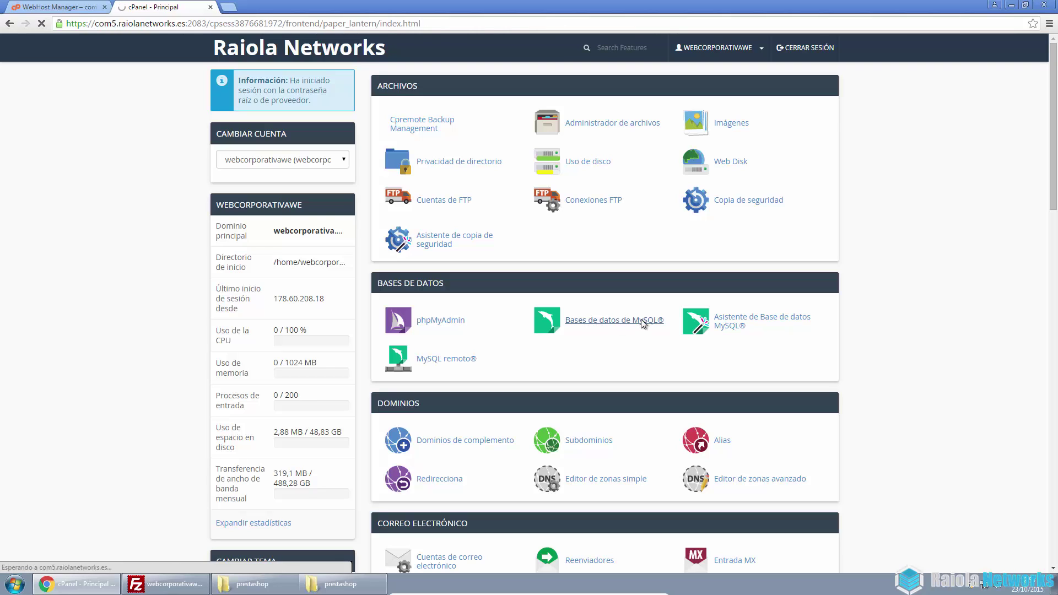
# Create the database 'tienda' (webcorpo_tienda) and return to the databases list
pyautogui.click(328, 212)
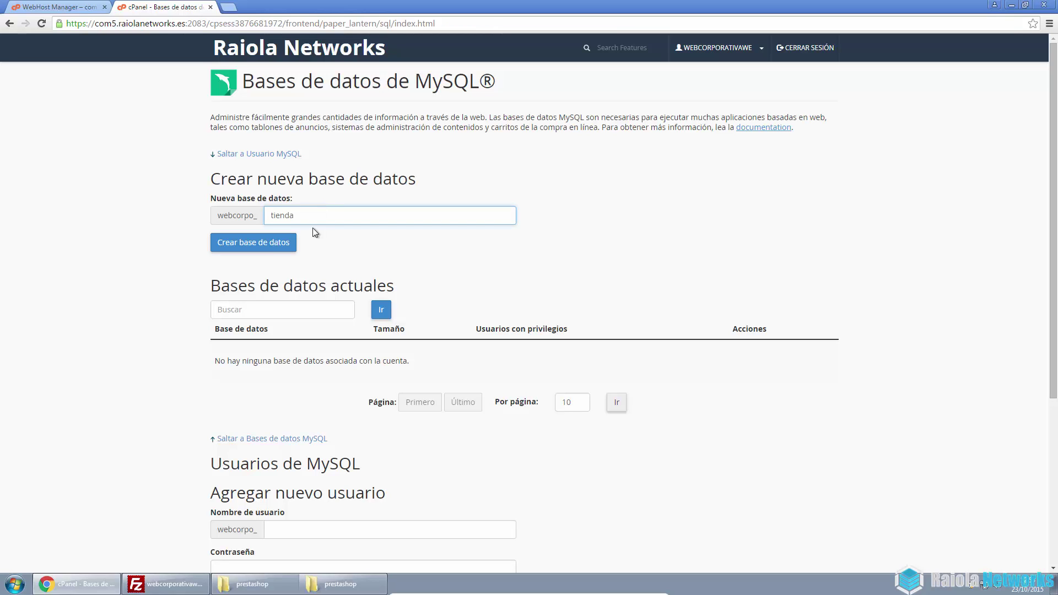
pyautogui.click(270, 246)
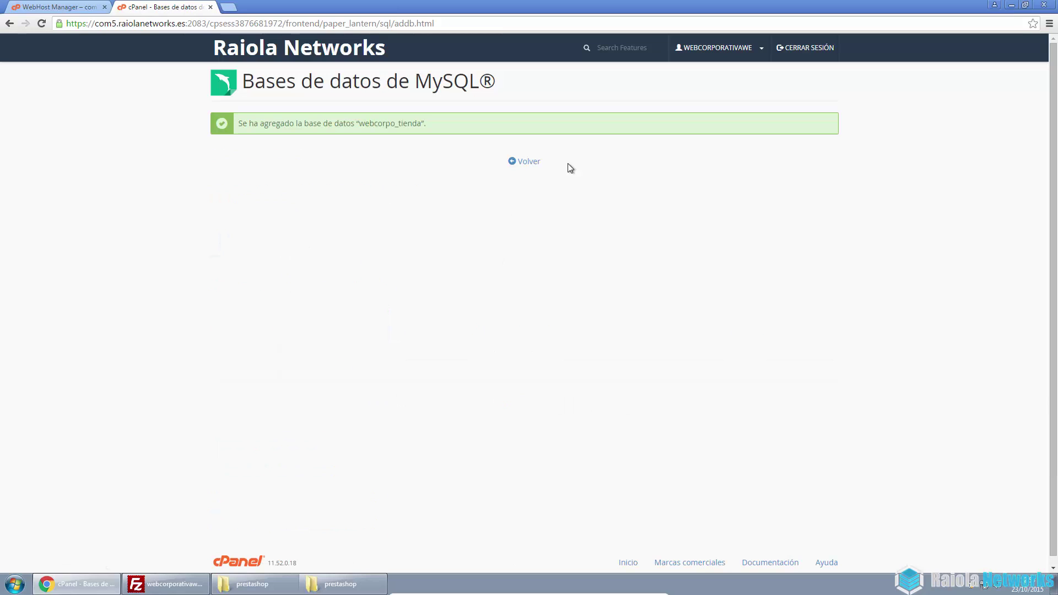
pyautogui.click(520, 162)
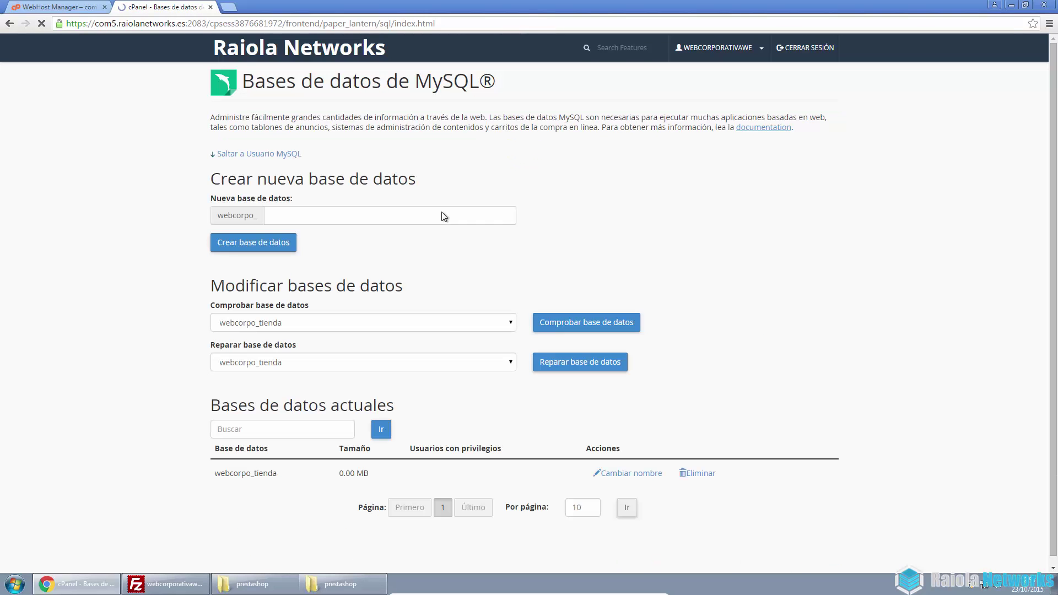
pyautogui.scroll(-9, 411, 544)
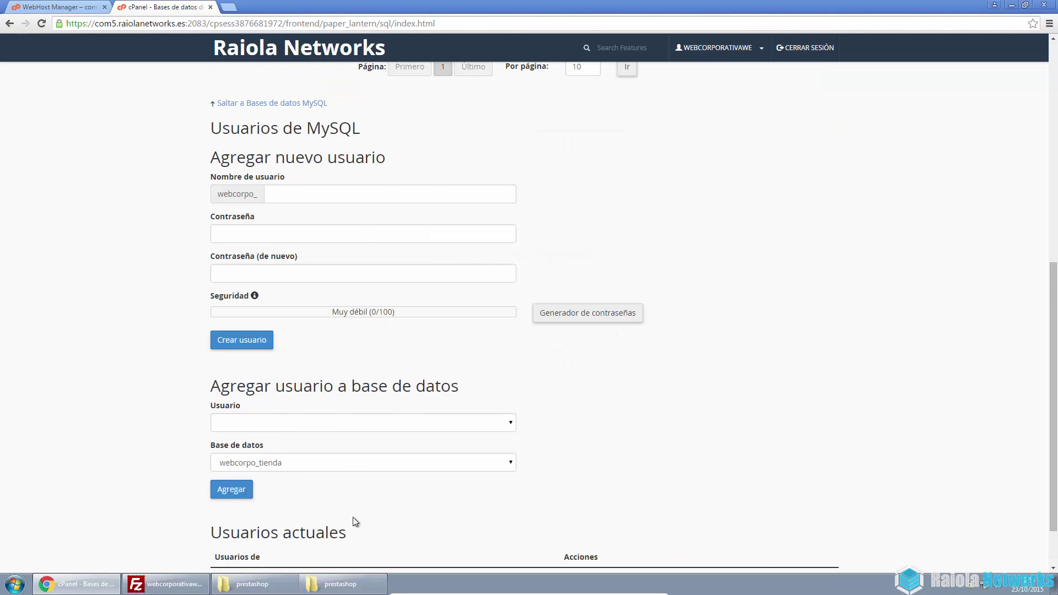
# Create the MySQL user 'tienda' (webcorpo_tienda) with a password, then go back
pyautogui.click(247, 359)
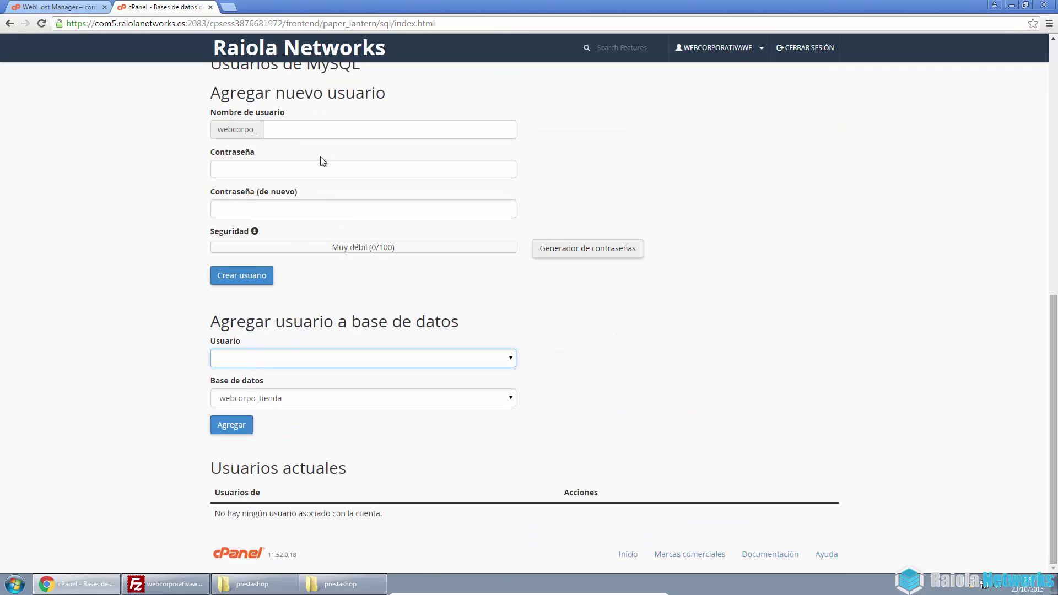
pyautogui.click(326, 133)
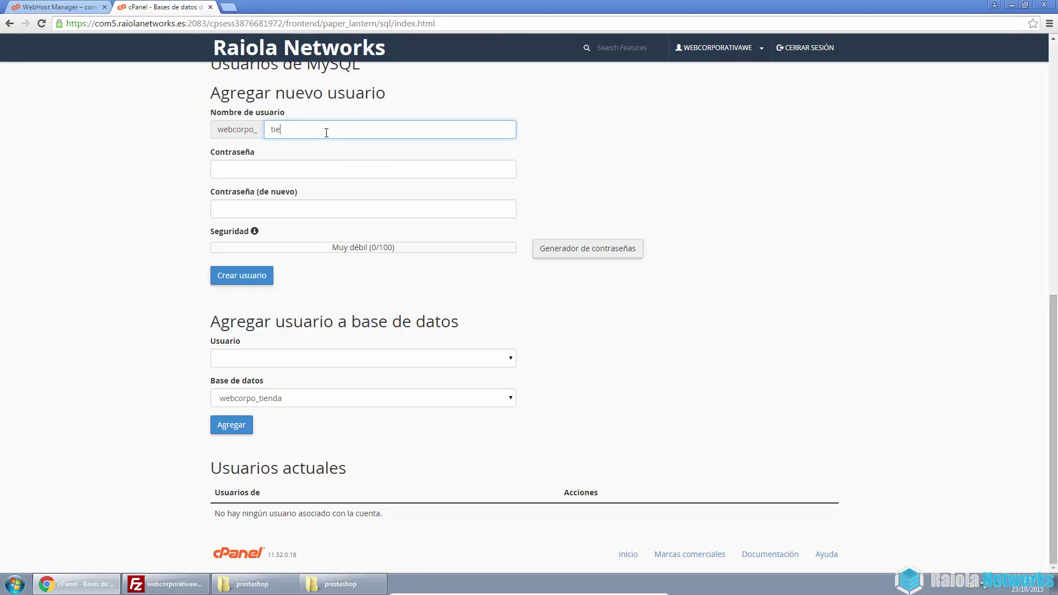
pyautogui.click(304, 167)
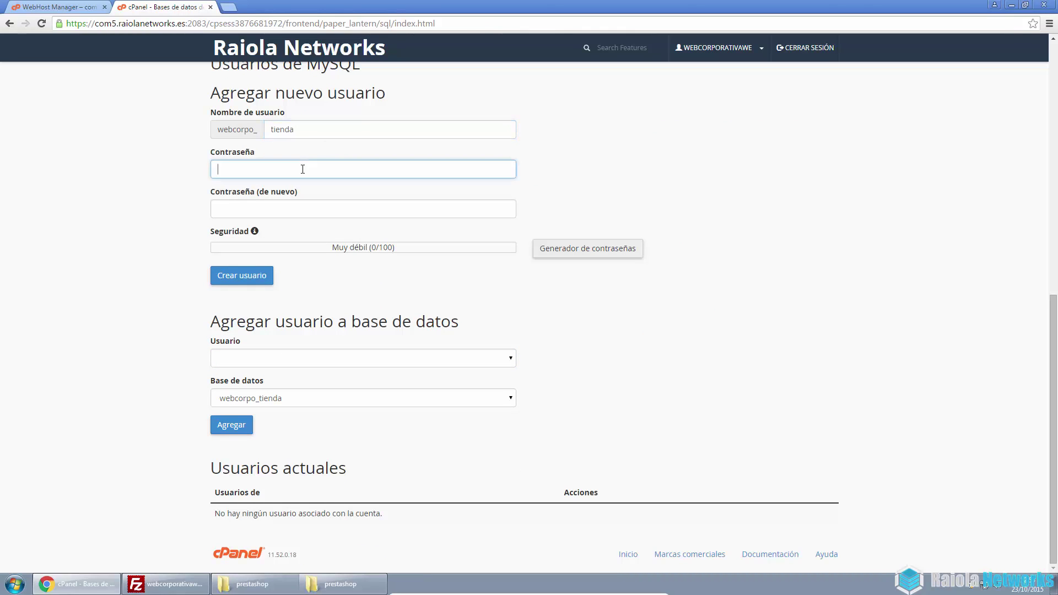
pyautogui.write('aaa')
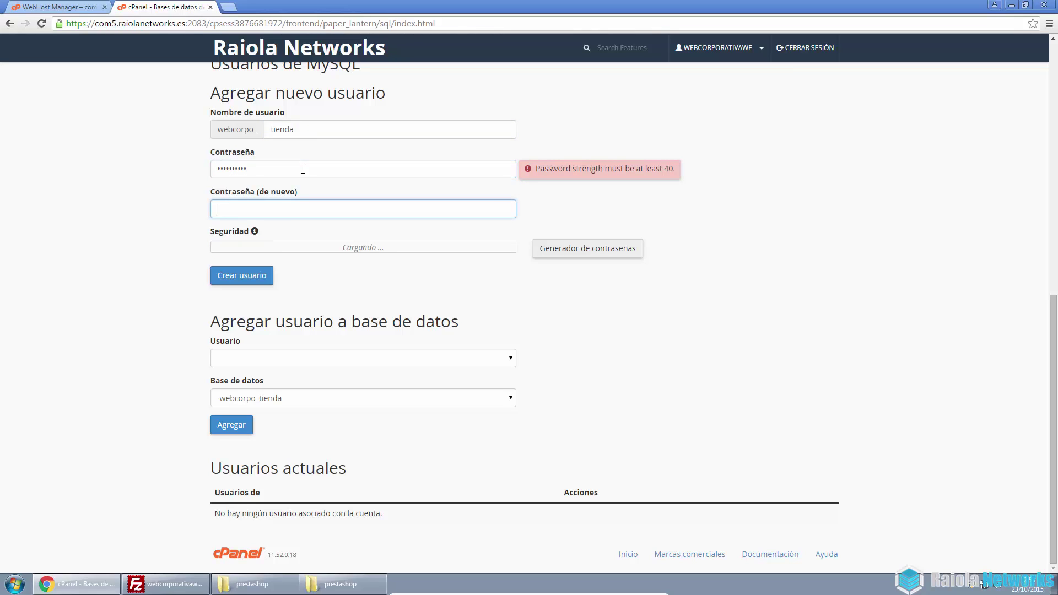
pyautogui.write('aaaaaa')
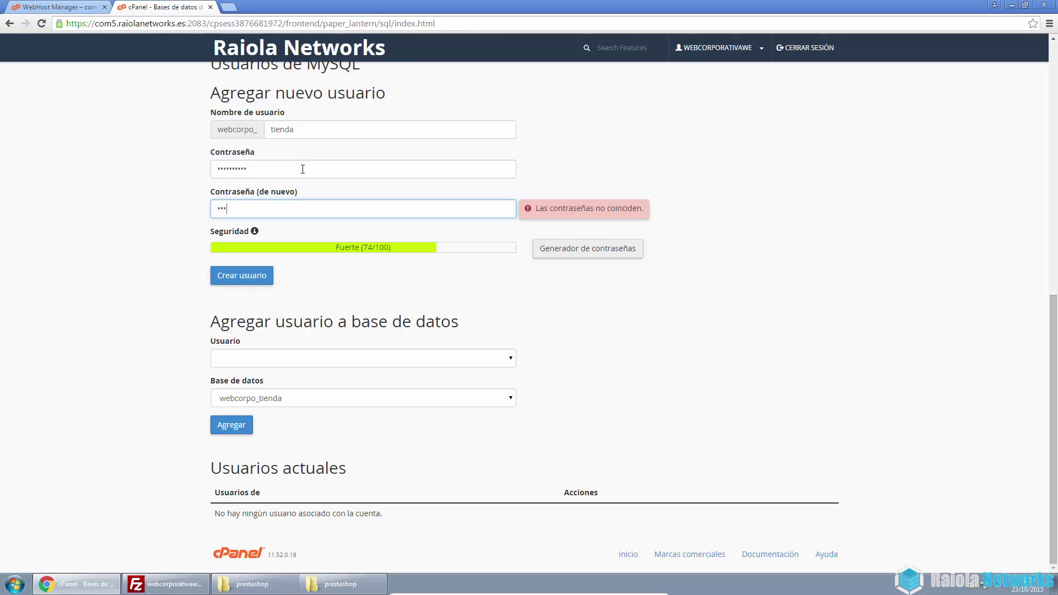
pyautogui.write('aaaa')
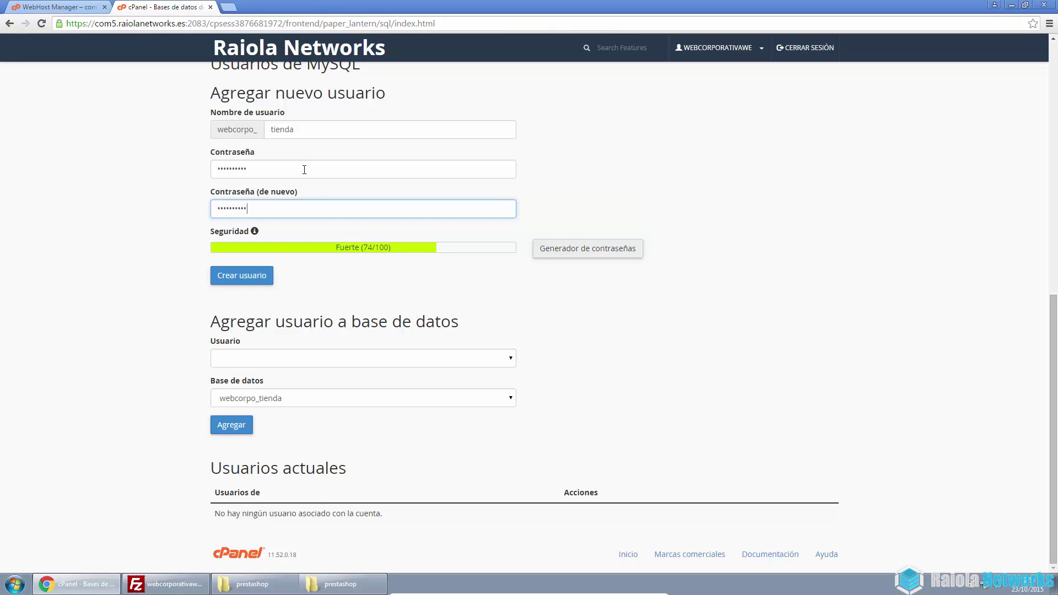
pyautogui.click(254, 279)
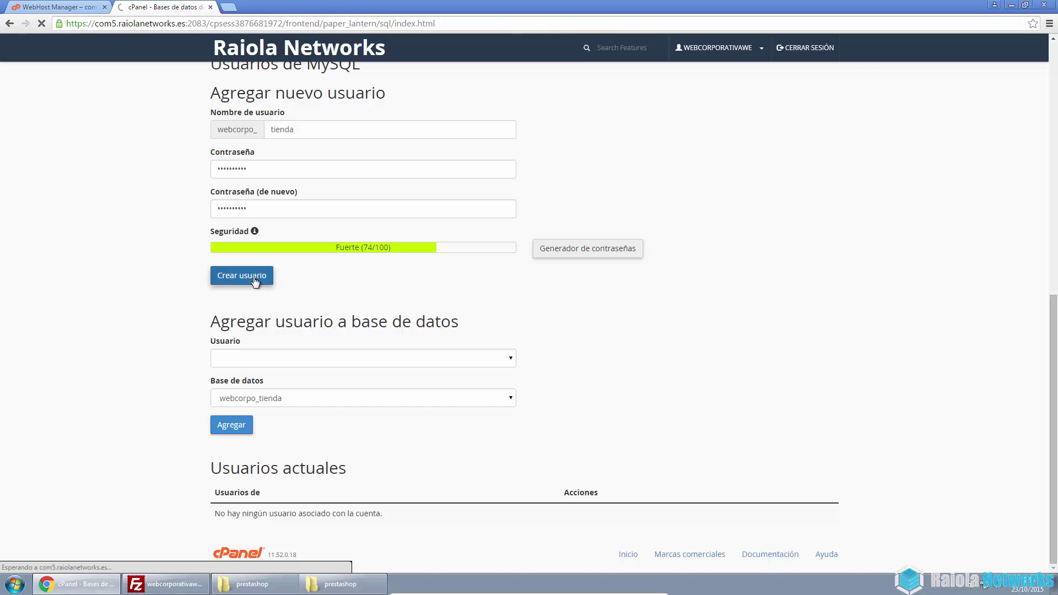
pyautogui.click(528, 161)
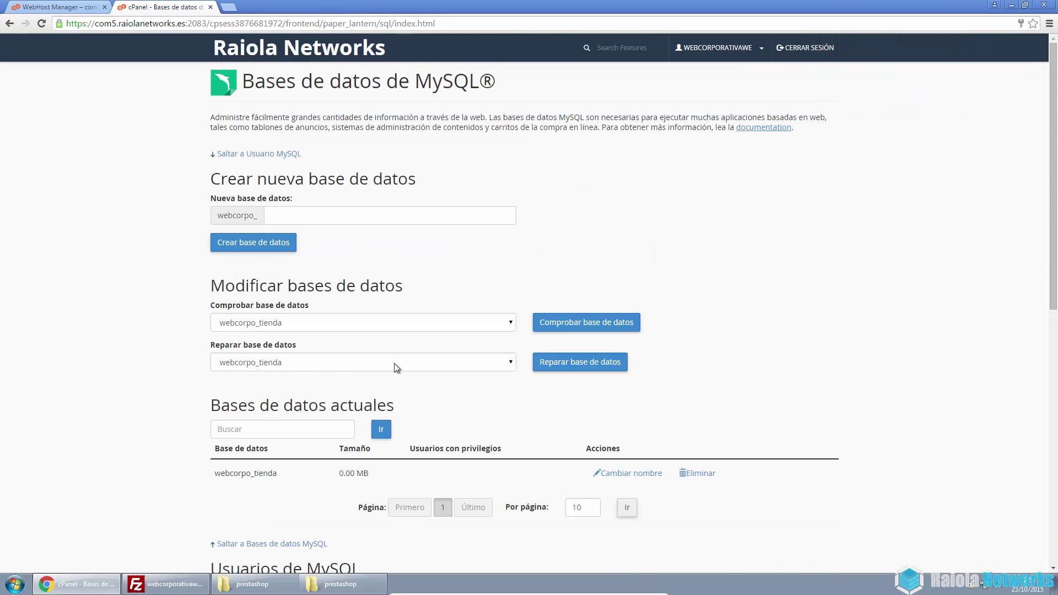
# Add user webcorpo_tienda to database webcorpo_tienda with TODOS LOS PRIVILEGIOS
pyautogui.scroll(-10, 389, 374)
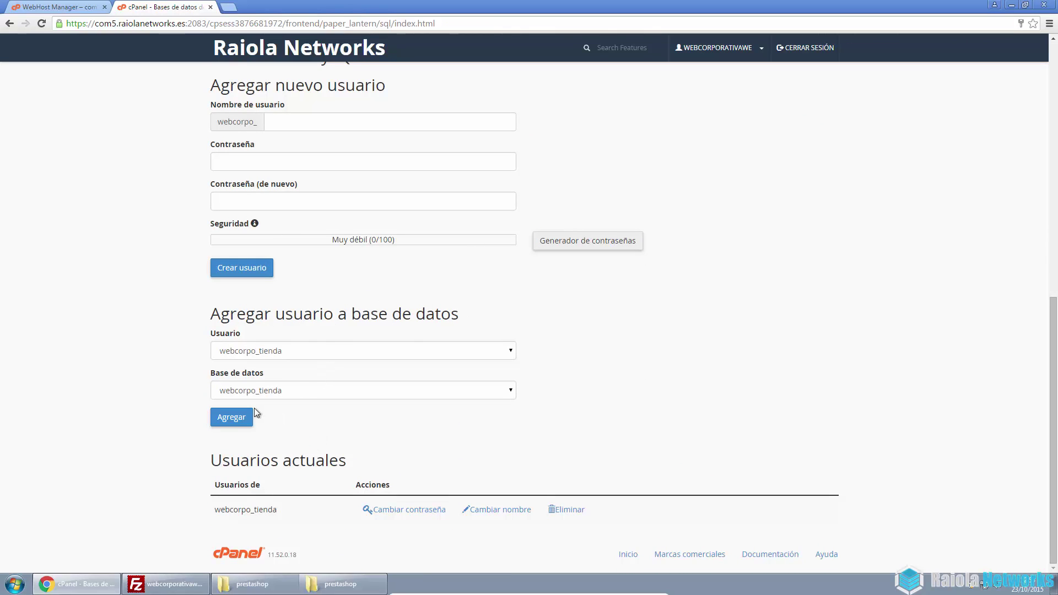
pyautogui.click(231, 419)
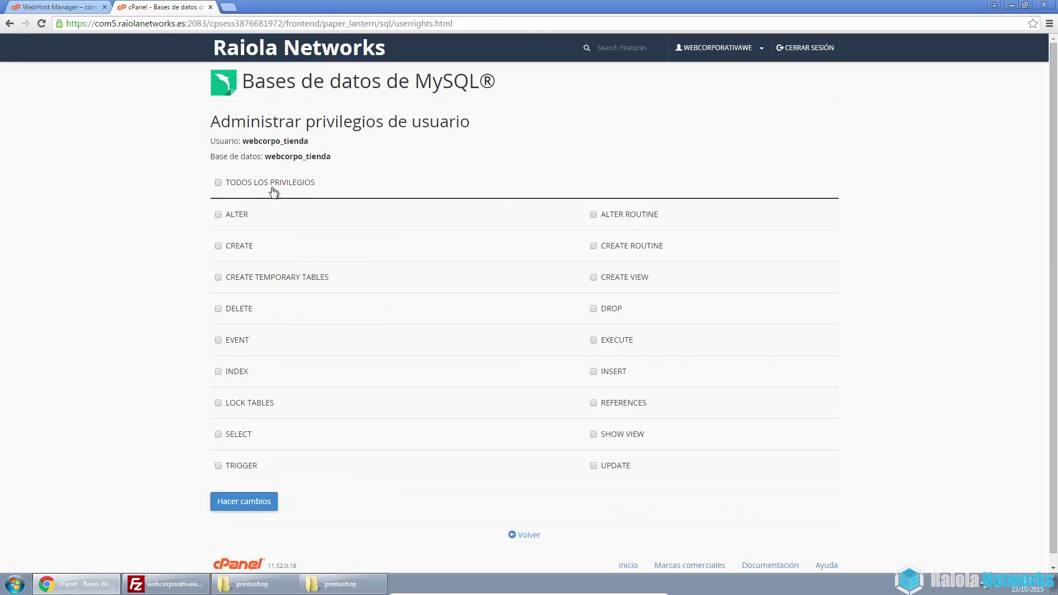
pyautogui.click(272, 188)
pyautogui.click(248, 505)
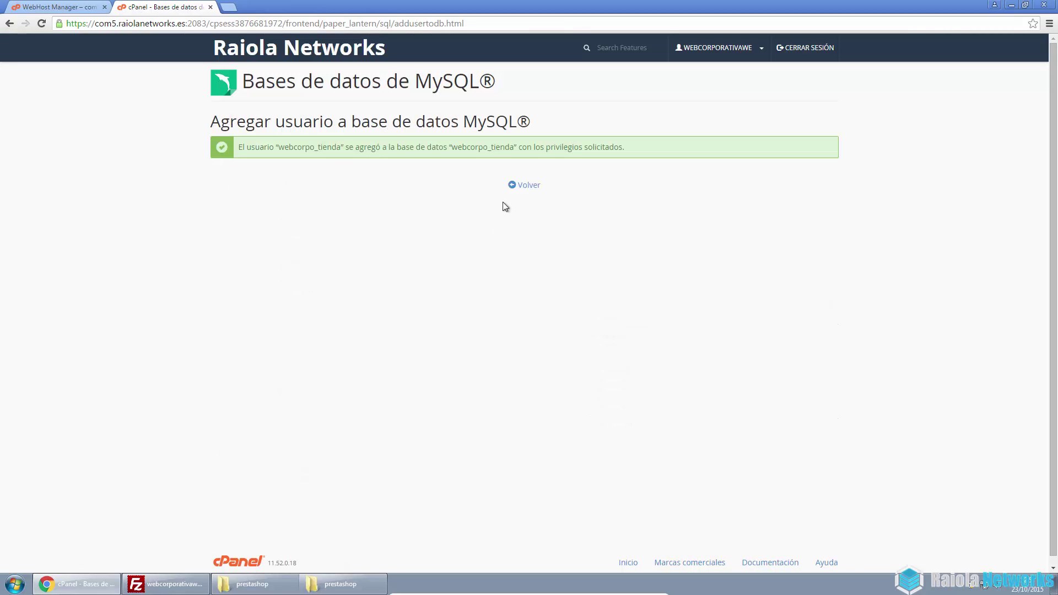
pyautogui.click(518, 188)
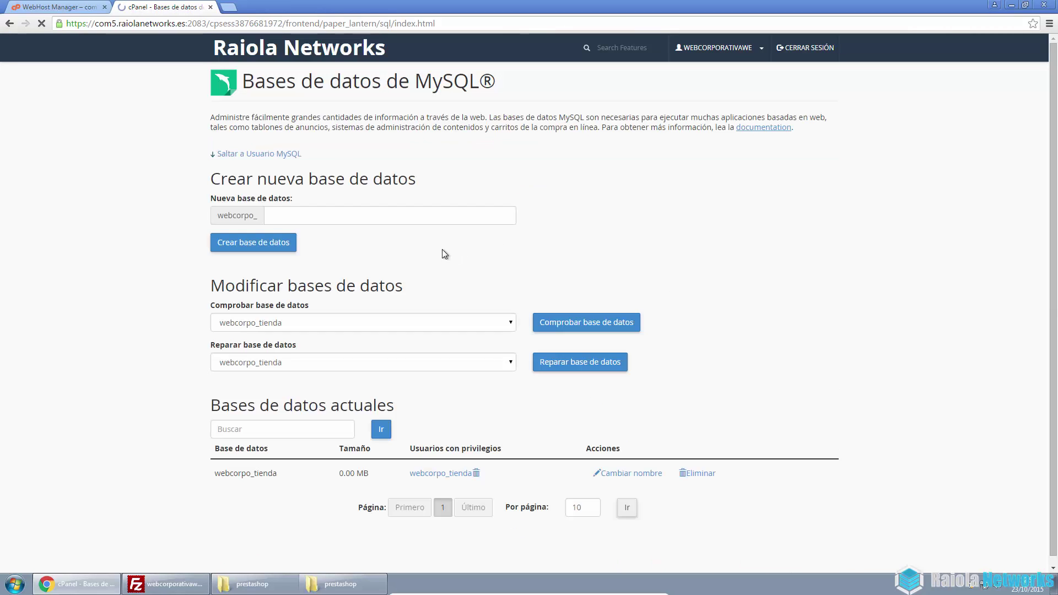
# Return to the cPanel dashboard and reopen the MySQL Databases page
pyautogui.click(251, 52)
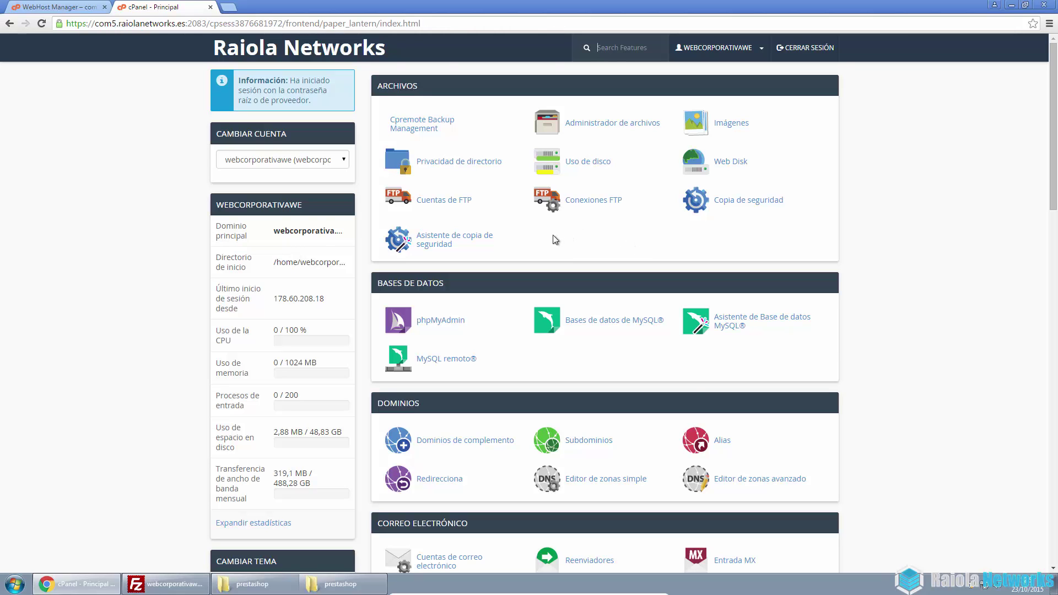
pyautogui.scroll(-5, 562, 337)
pyautogui.scroll(5, 562, 338)
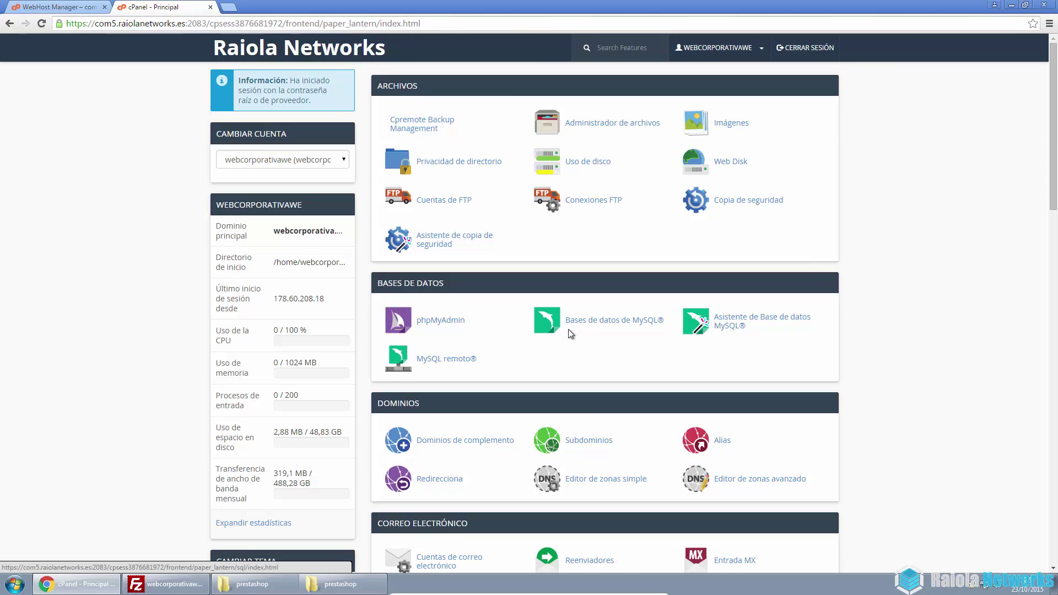
pyautogui.click(594, 321)
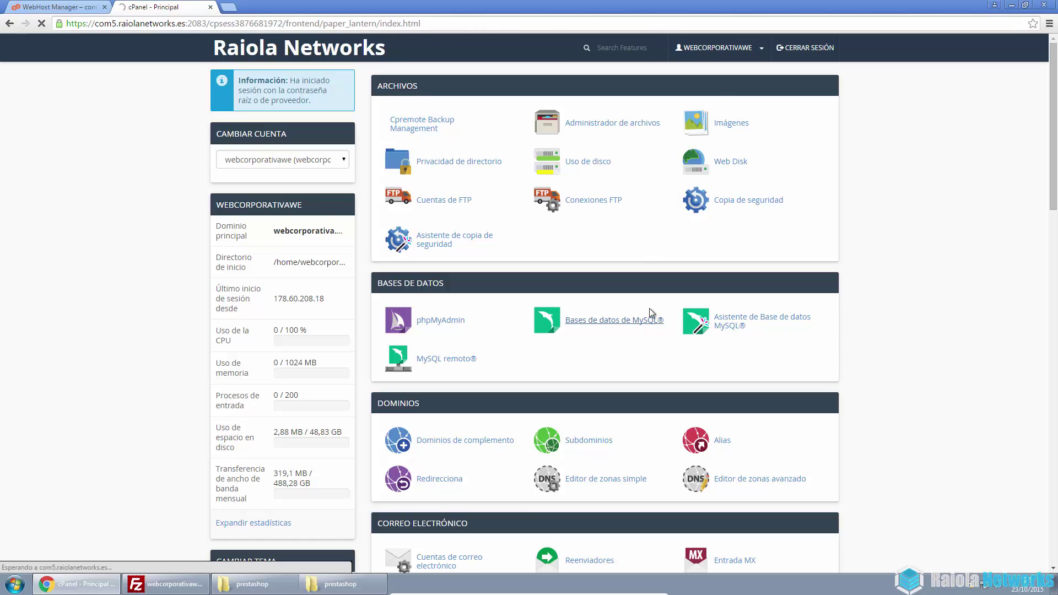
# Overwrite the existing files for all conflicts so the FileZilla upload resumes
pyautogui.click(168, 584)
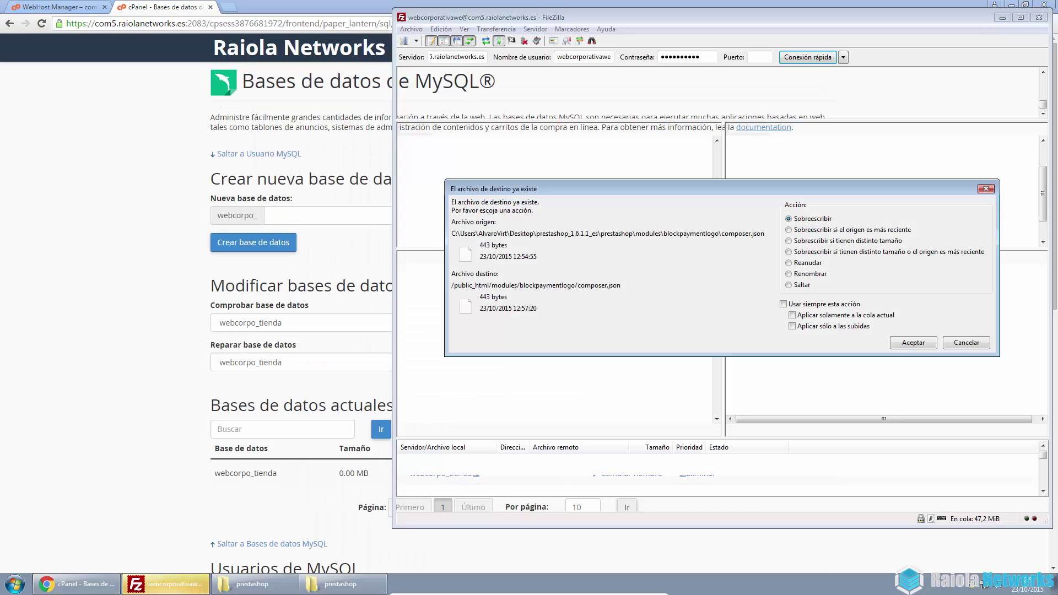
pyautogui.click(834, 302)
pyautogui.click(844, 316)
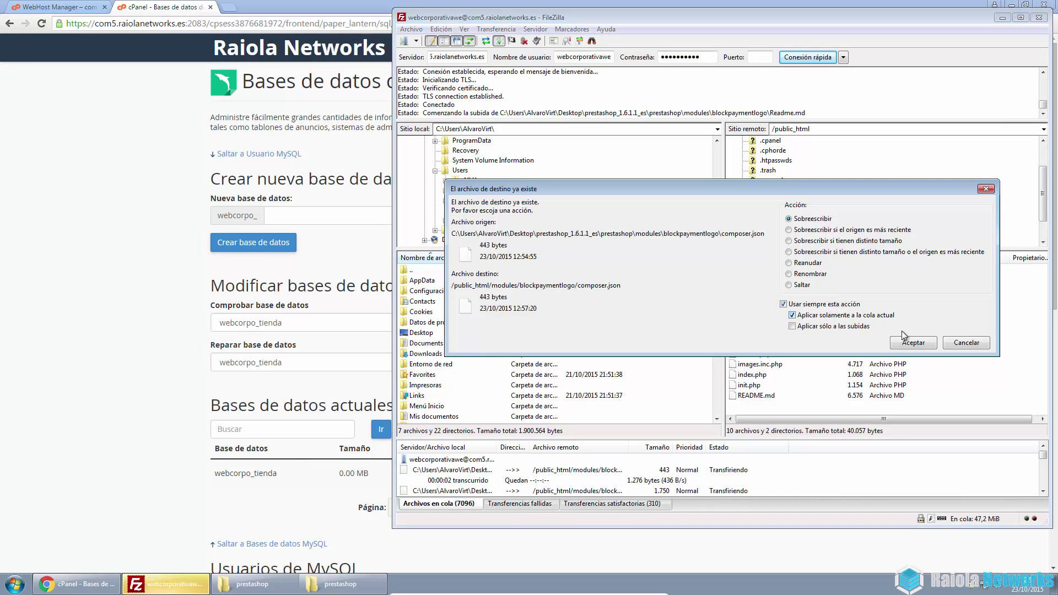
pyautogui.click(913, 346)
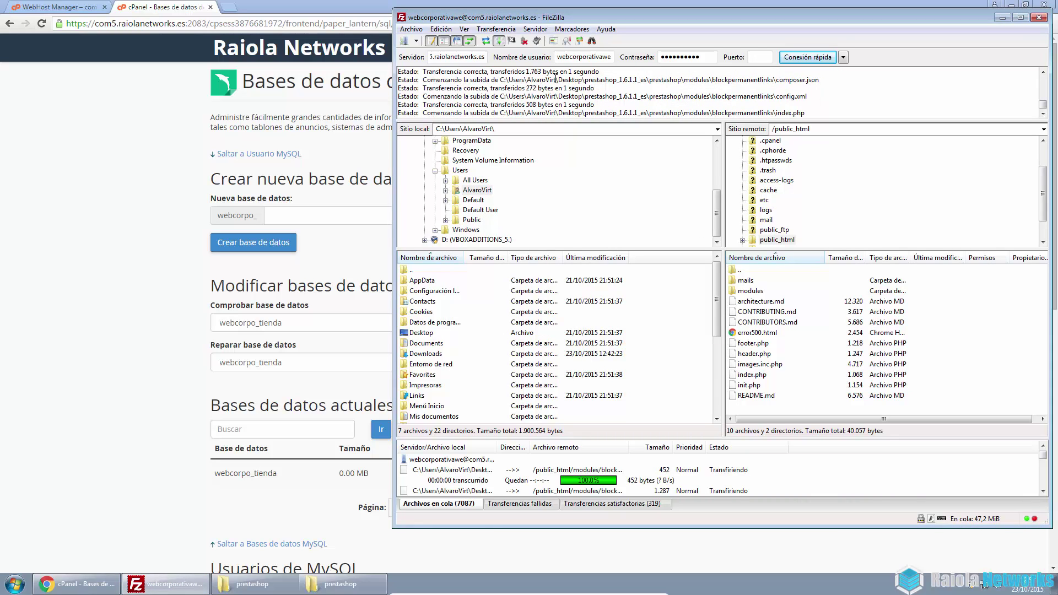
# Enlarge the file lists to check remote public_html, then return to the cPanel MySQL page
pyautogui.click(440, 29)
pyautogui.click(486, 10)
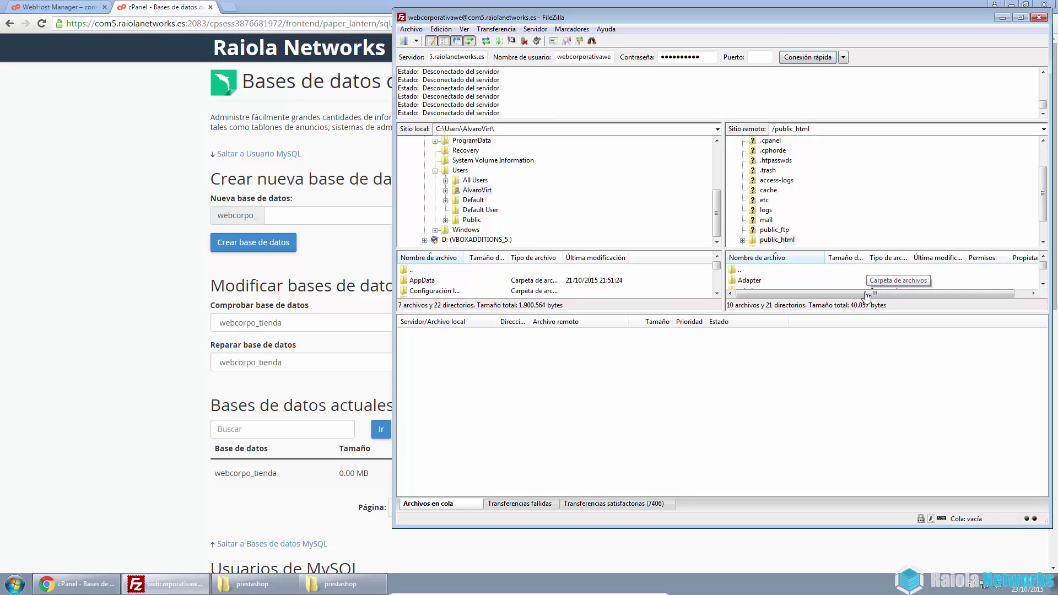
pyautogui.moveTo(813, 314); pyautogui.dragTo(801, 374)
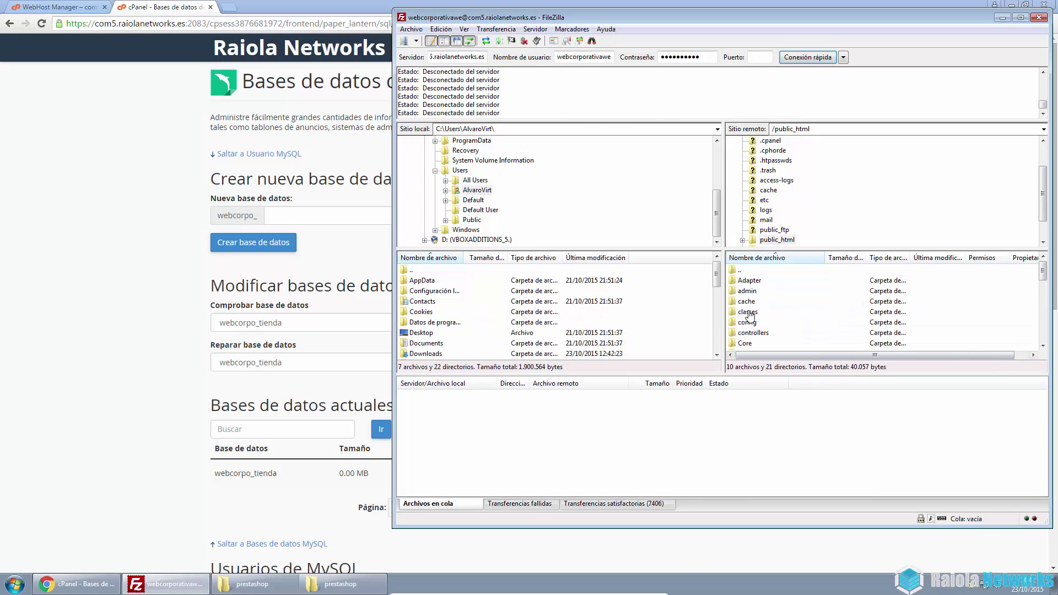
pyautogui.click(95, 106)
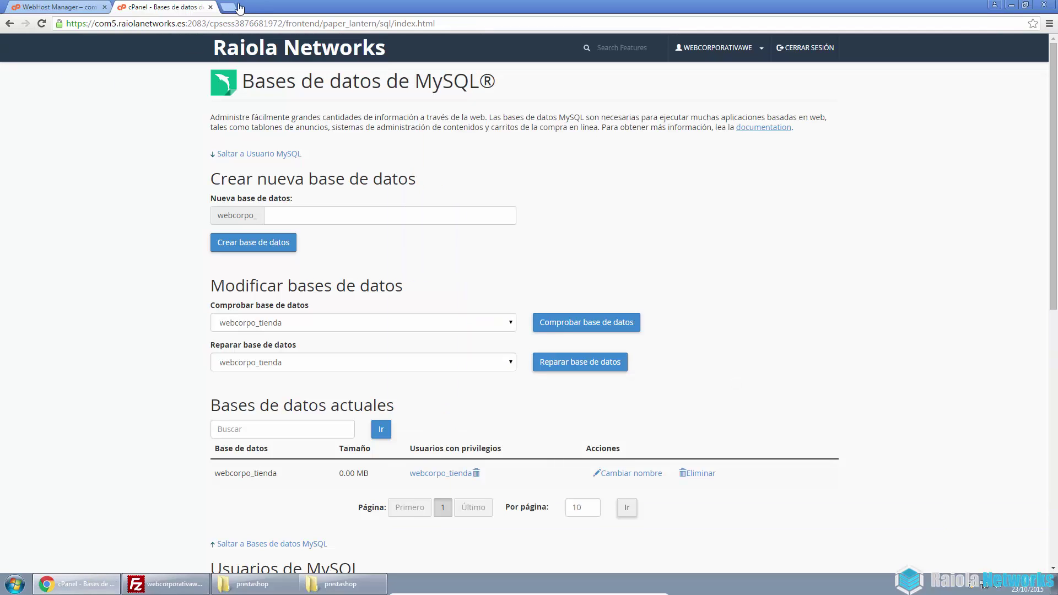
# Copy the domain webcorporativa.webcloud.es from WHM's account list and open a new browser tab
pyautogui.click(69, 7)
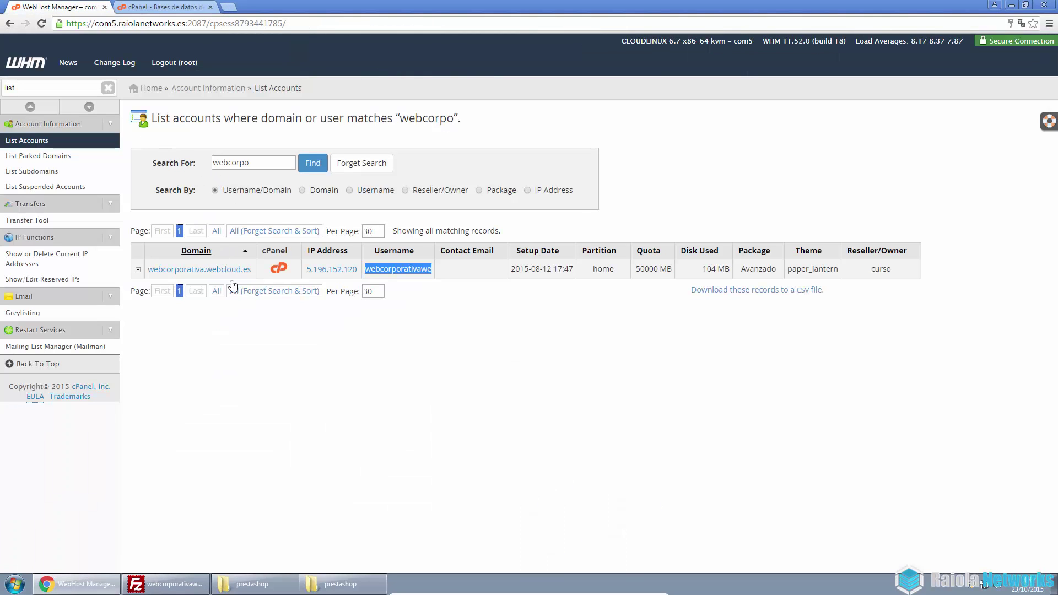
pyautogui.moveTo(253, 270); pyautogui.dragTo(146, 274)
pyautogui.hotkey('ctrl', 'c')
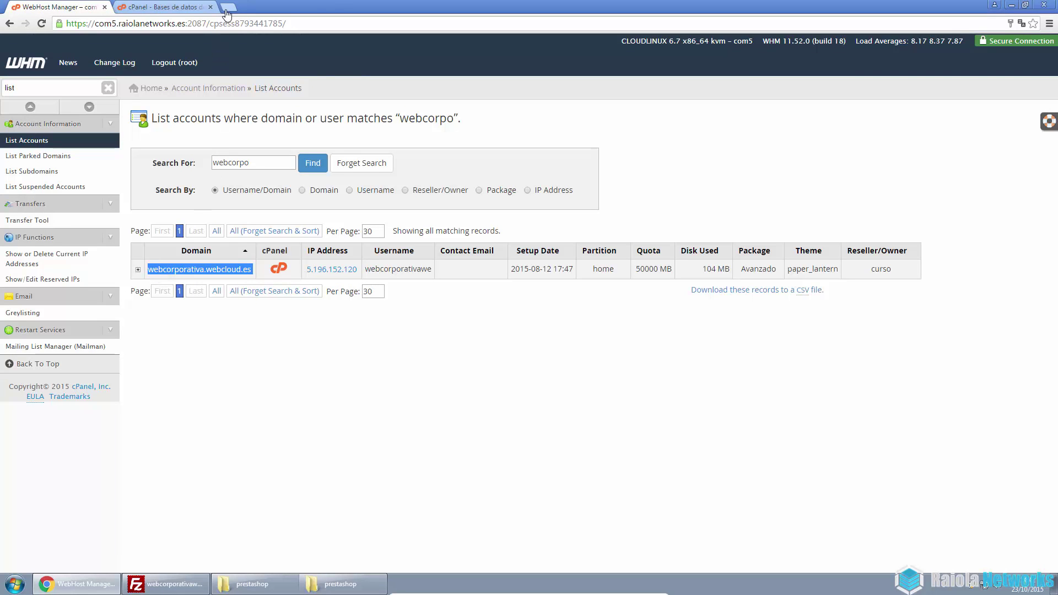
pyautogui.click(227, 8)
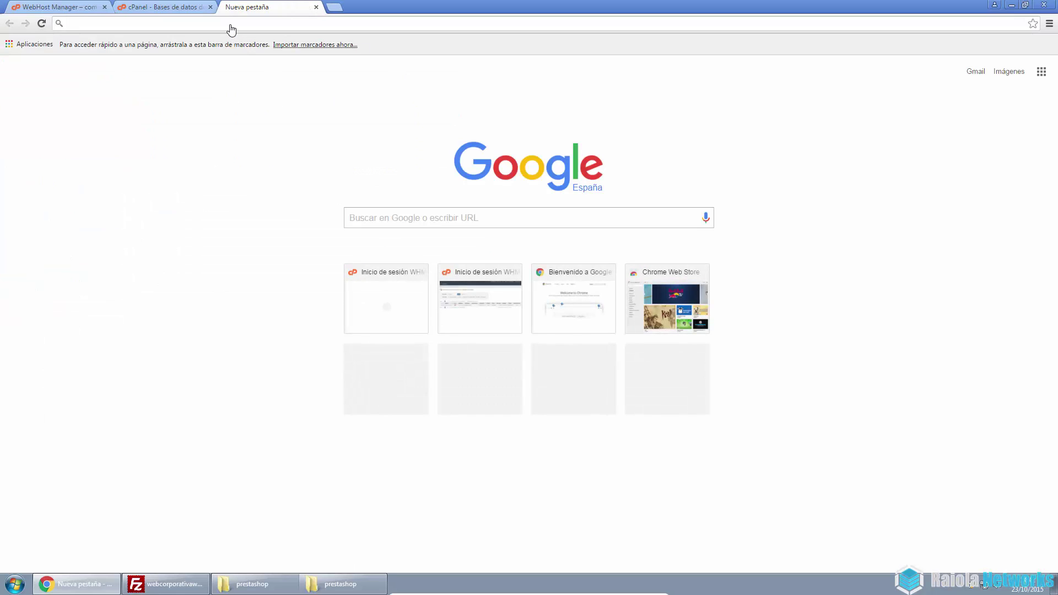
# Load webcorporativa.webcloud.es, keep Spanish, and accept the PrestaShop licence terms
pyautogui.hotkey('ctrl', 'v')
pyautogui.press('Return')
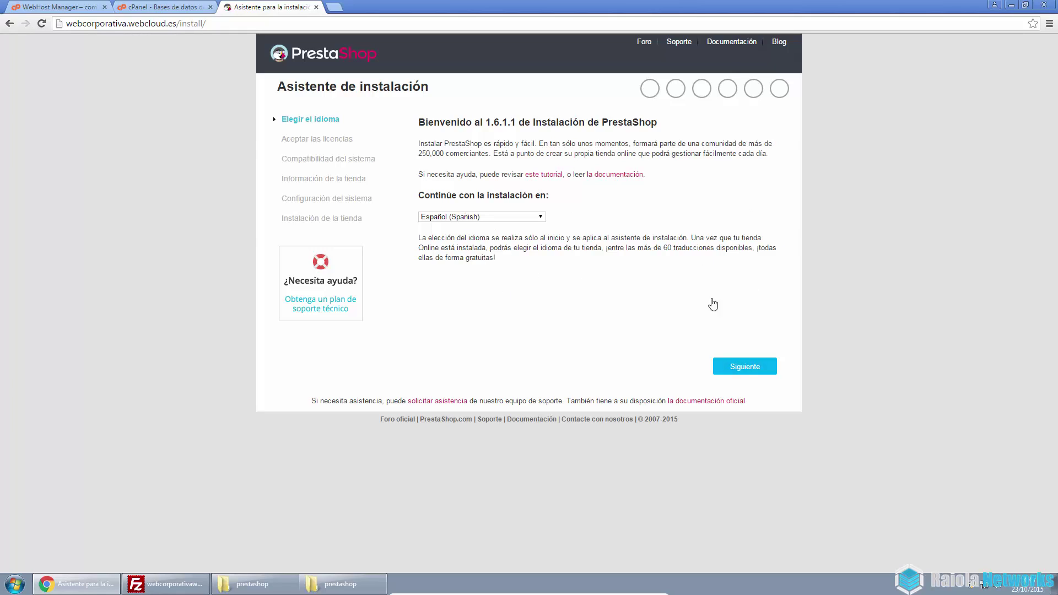
pyautogui.click(753, 373)
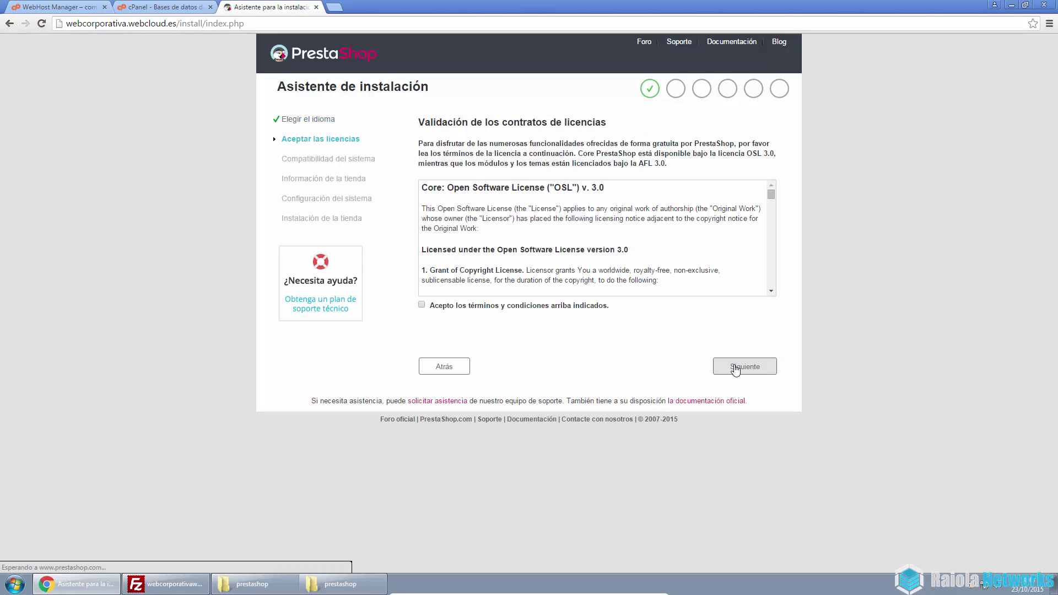
pyautogui.click(534, 311)
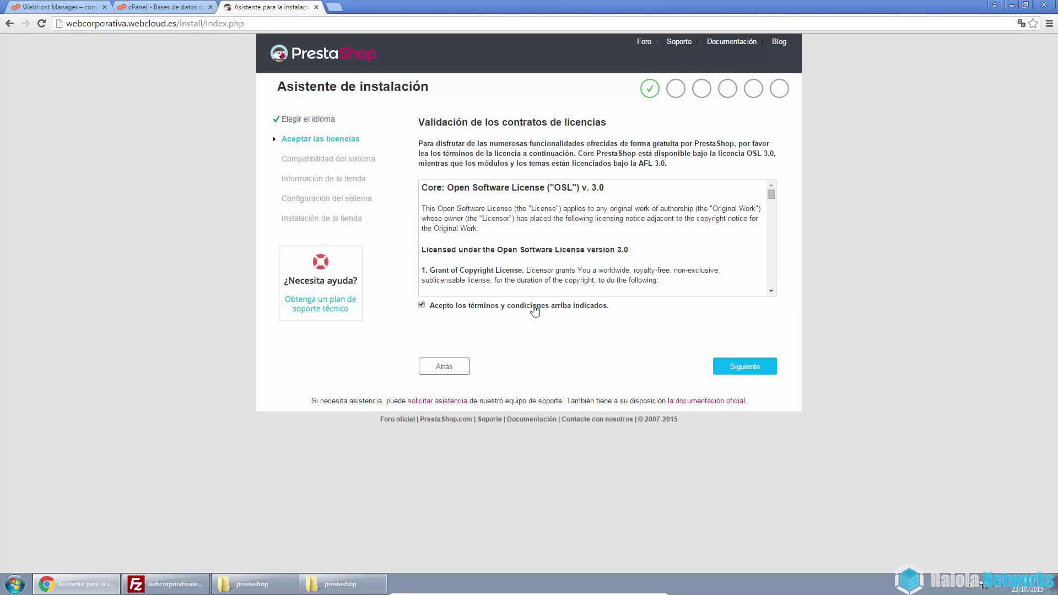
pyautogui.click(752, 370)
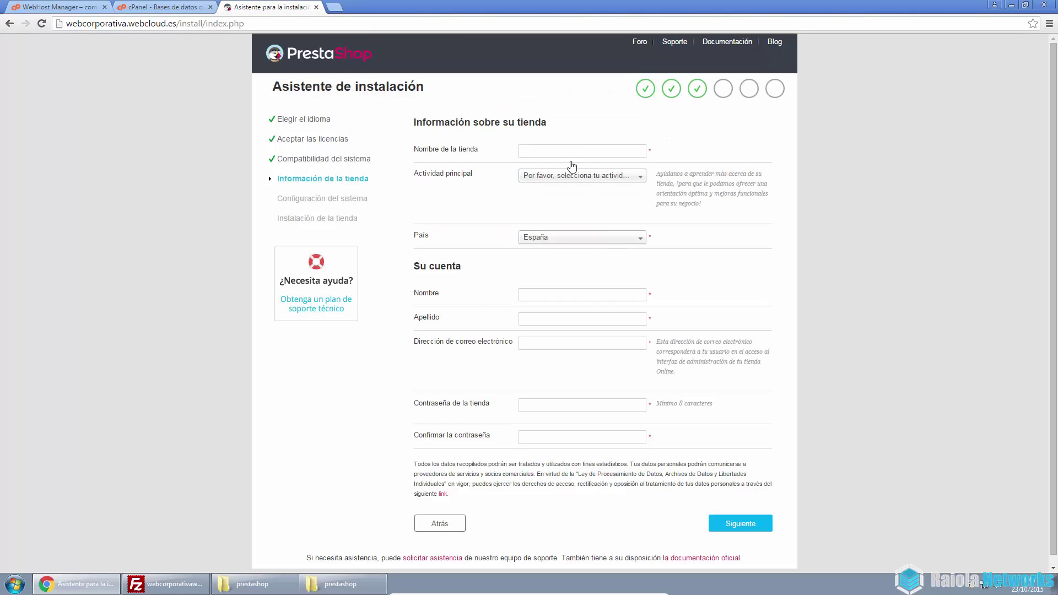
# Name the store 'Mi tienda de ejemplo' with main activity Alimentación y bebidas in España
pyautogui.click(562, 152)
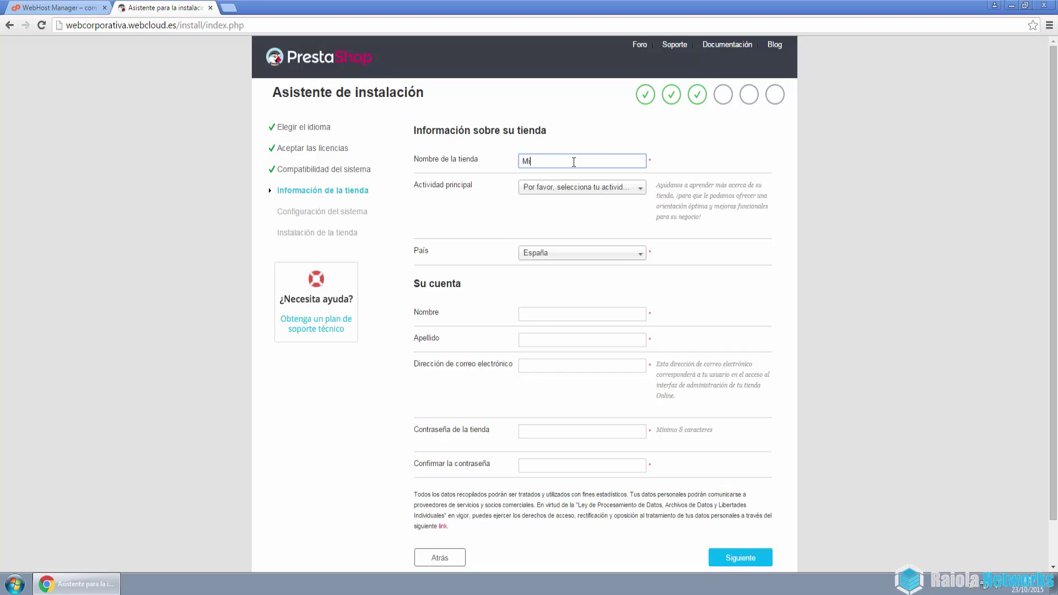
pyautogui.write('Mi tienda de ejemplo')
pyautogui.click(576, 190)
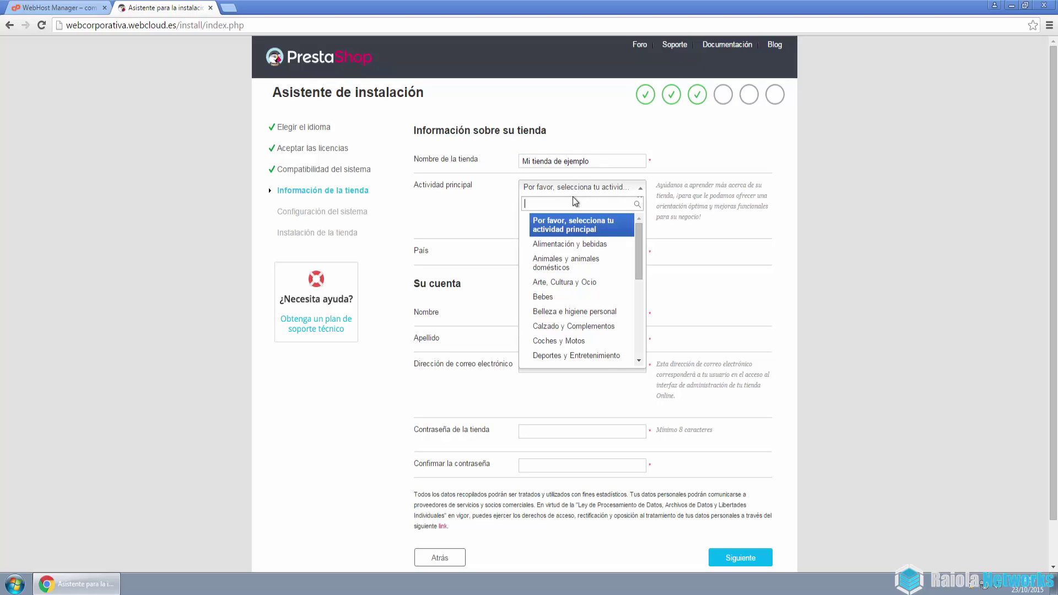
pyautogui.click(587, 245)
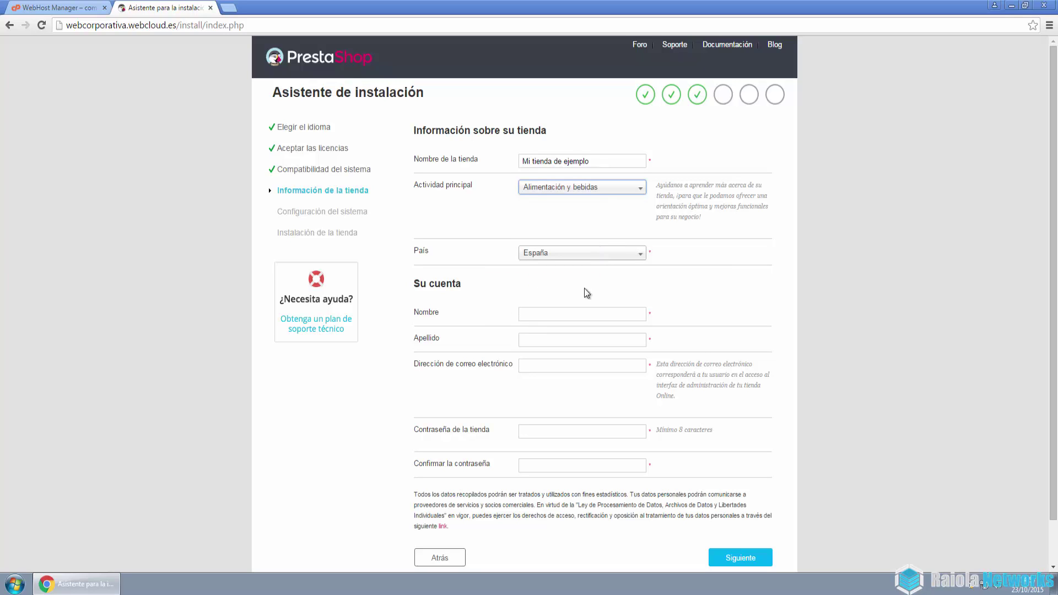
pyautogui.click(558, 258)
pyautogui.click(606, 259)
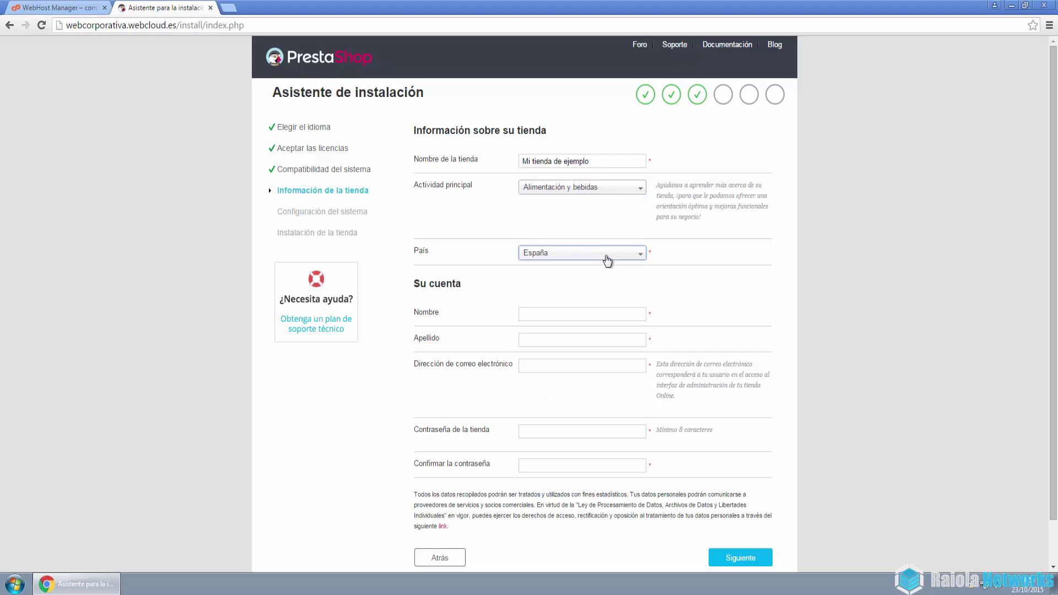
# Enter the admin's first name and surname, each in its own field
pyautogui.click(548, 318)
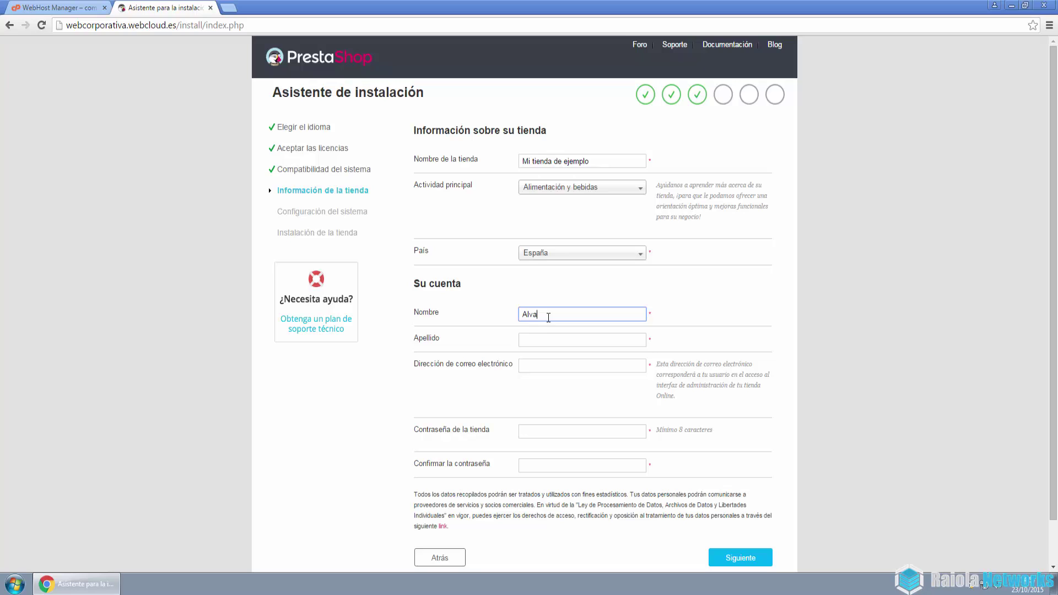
pyautogui.press('Tab')
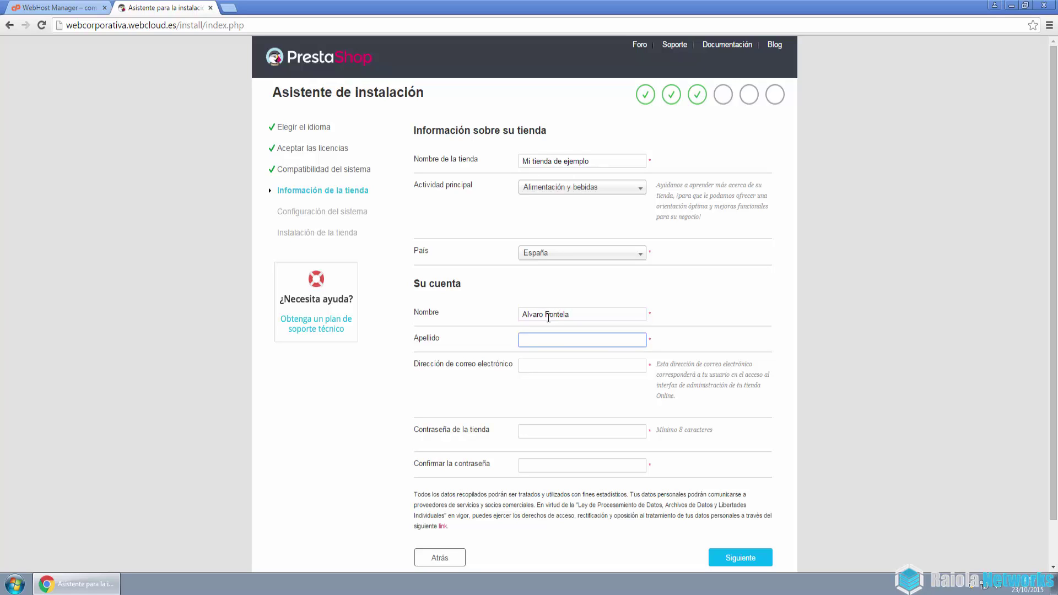
pyautogui.moveTo(549, 318); pyautogui.dragTo(611, 315)
pyautogui.press('BackSpace')
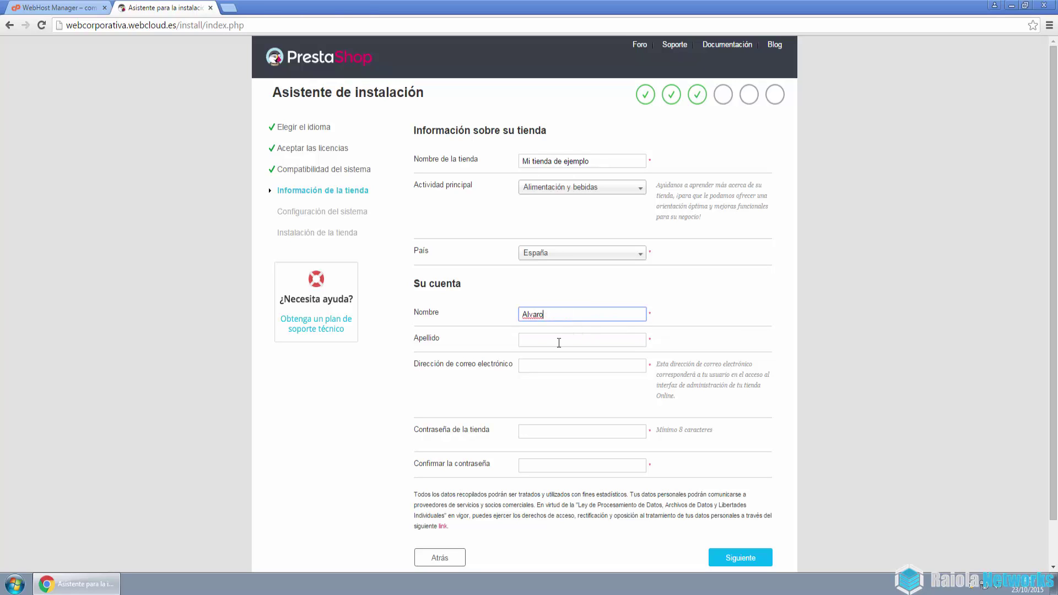
pyautogui.click(559, 342)
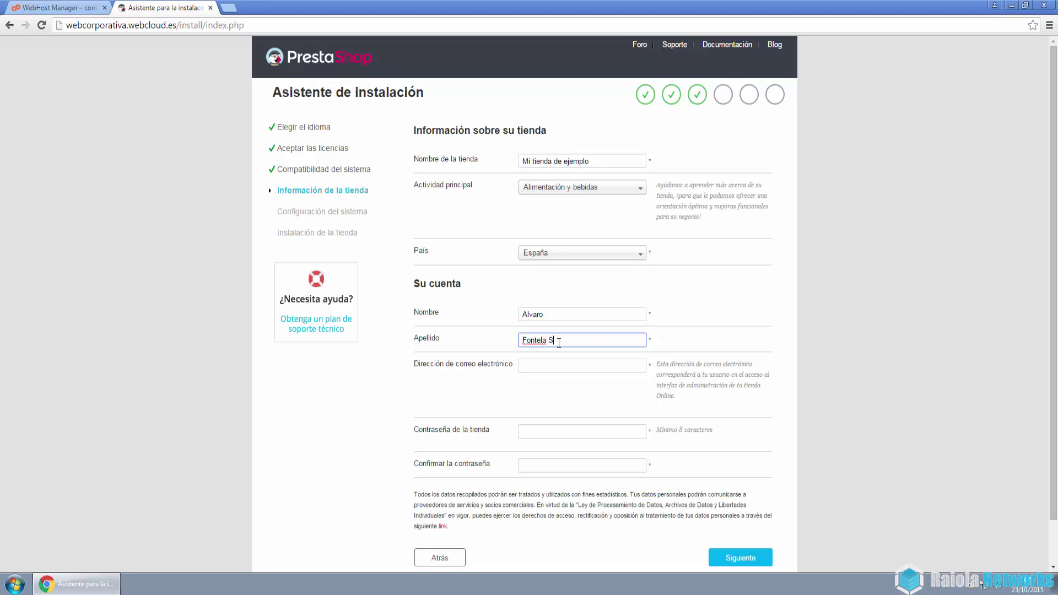
# Fill in the admin's e-mail and store password, then submit the form
pyautogui.press('Tab')
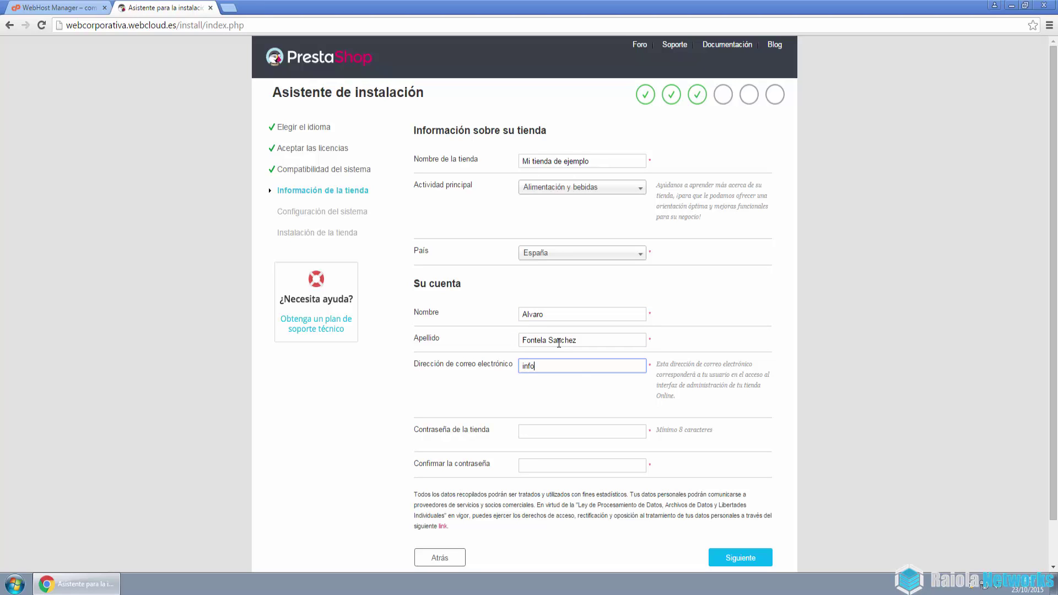
pyautogui.write('info@ejemplo.com')
pyautogui.press('Tab')
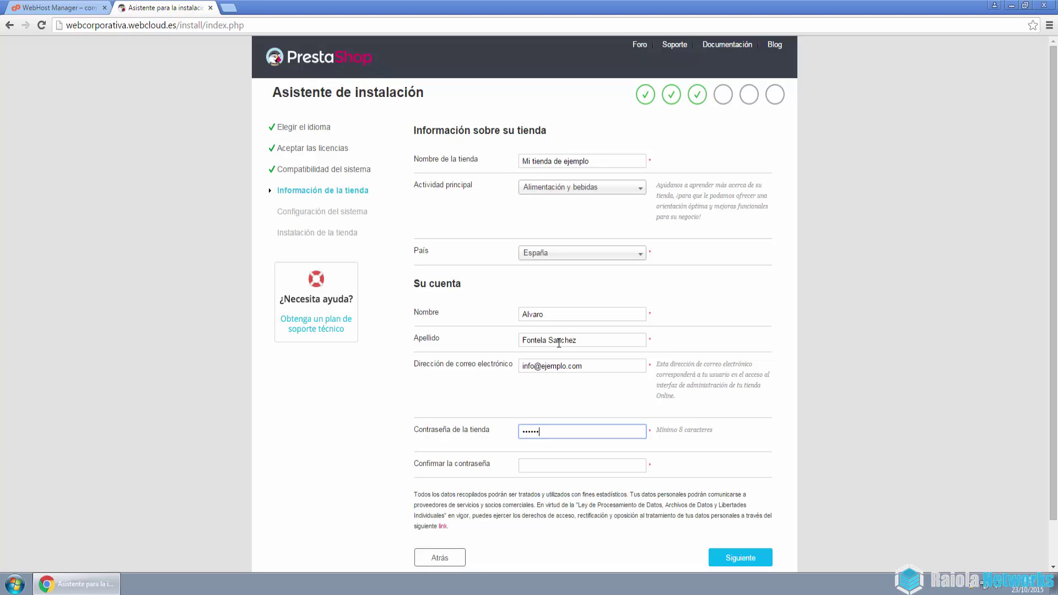
pyautogui.press('Tab')
pyautogui.write('12')
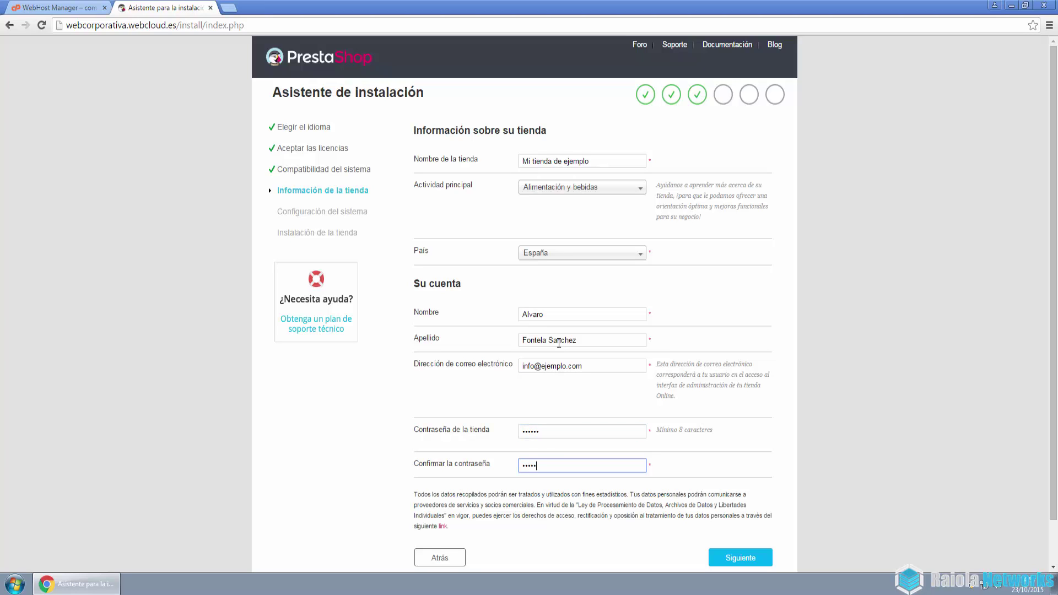
pyautogui.scroll(-2, 562, 337)
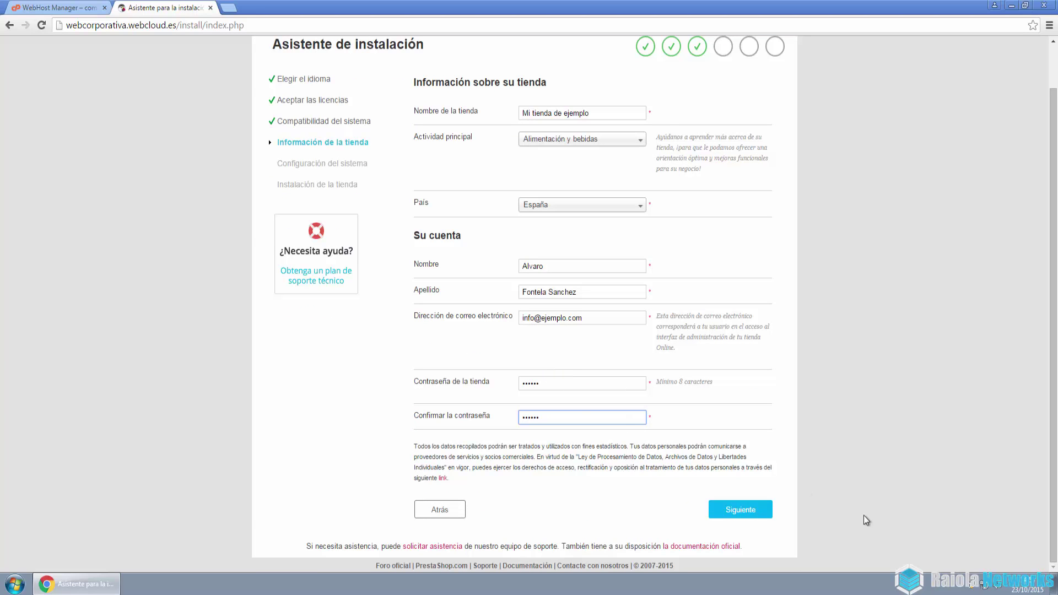
pyautogui.click(749, 509)
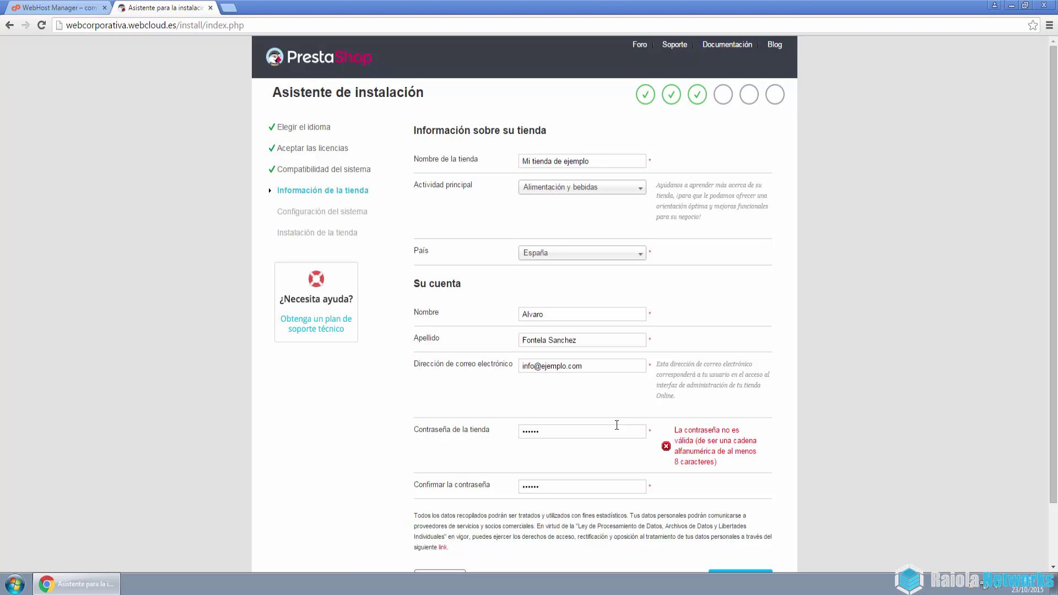
# Replace the rejected store password and retype its confirmation
pyautogui.click(485, 431)
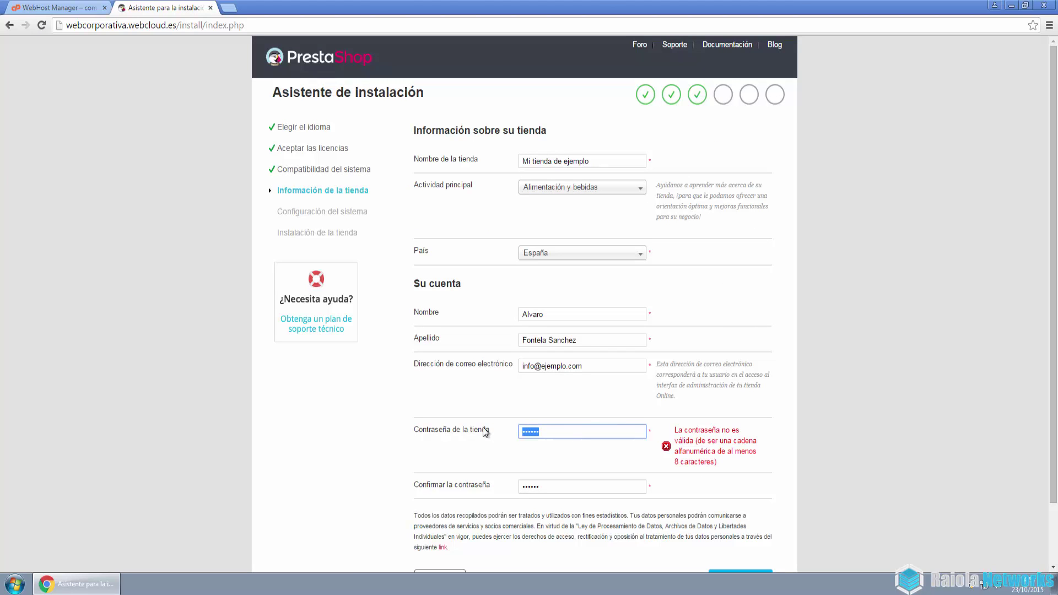
pyautogui.write('****')
pyautogui.press('Tab')
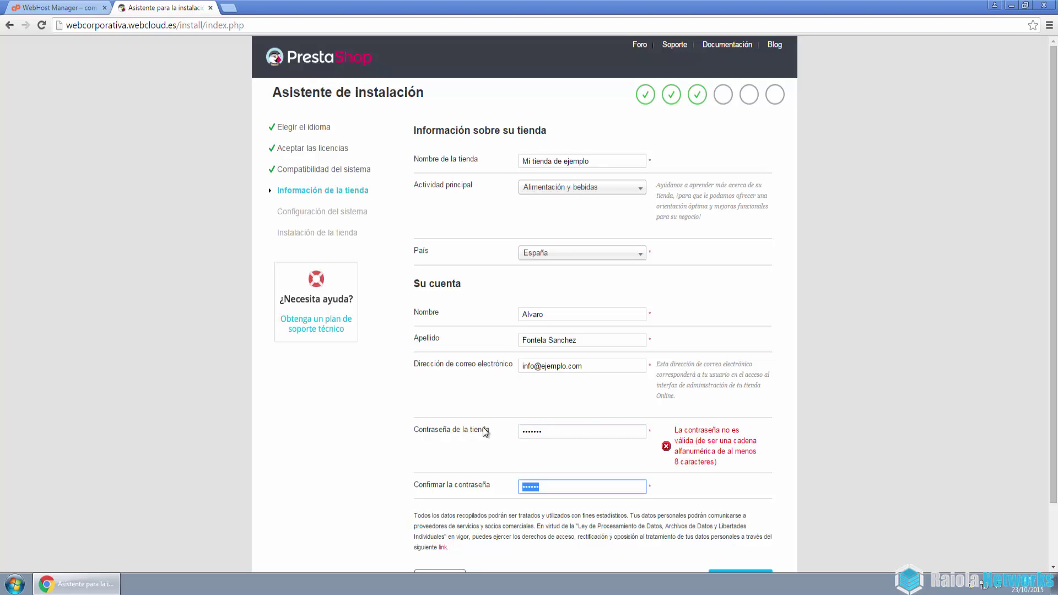
pyautogui.click(568, 432)
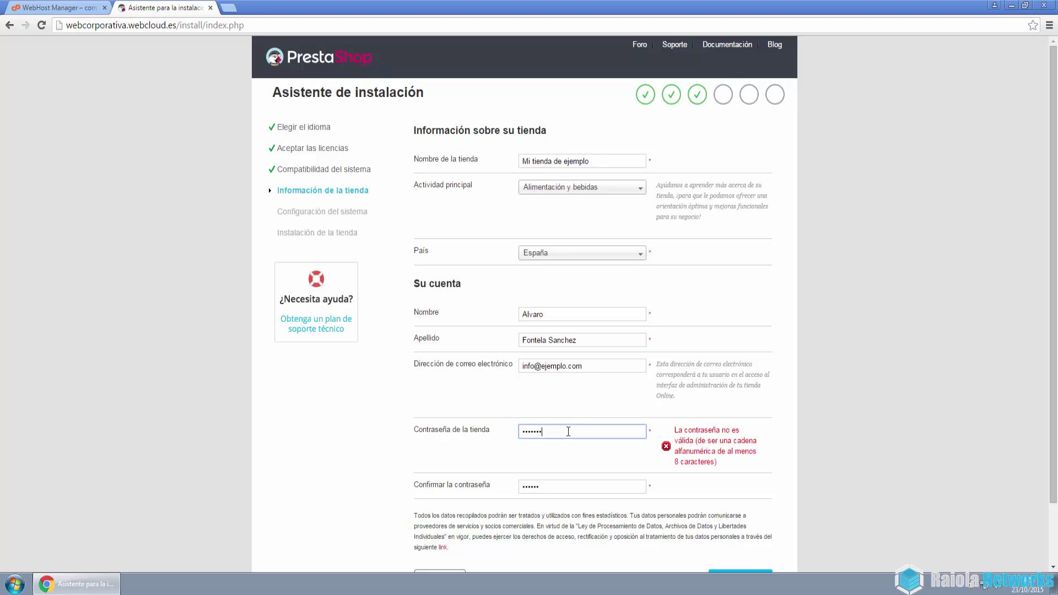
pyautogui.moveTo(480, 434); pyautogui.dragTo(416, 400)
pyautogui.write('••••')
pyautogui.press('Tab')
pyautogui.write('••')
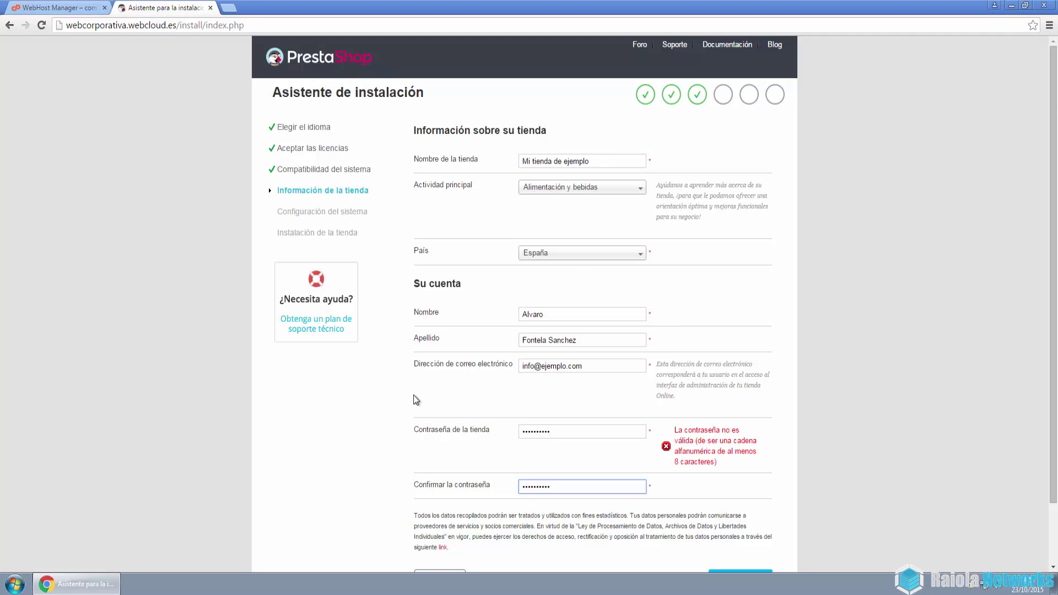
pyautogui.scroll(-2, 416, 400)
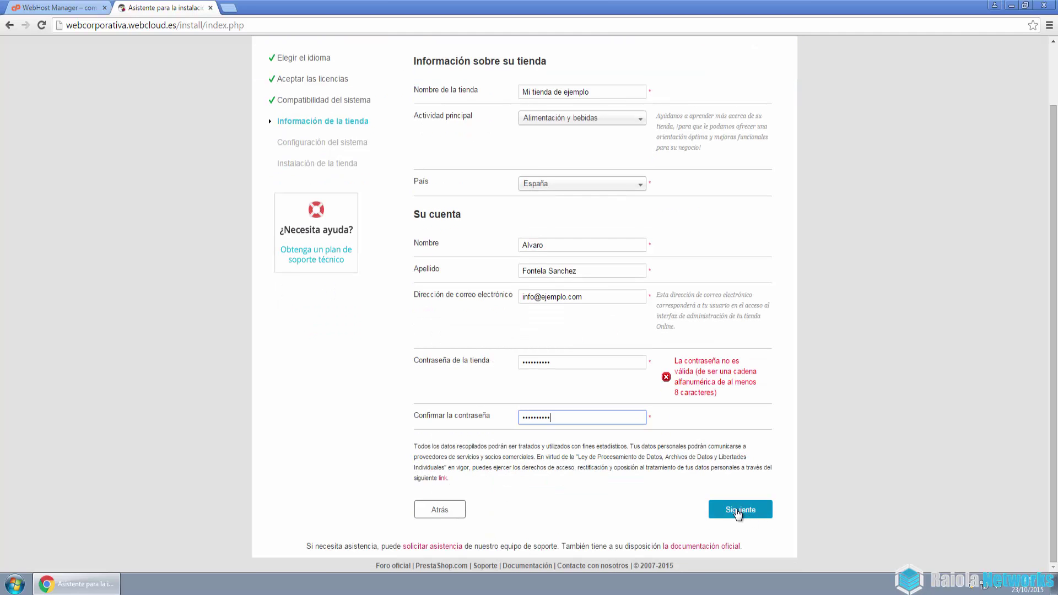
pyautogui.click(760, 510)
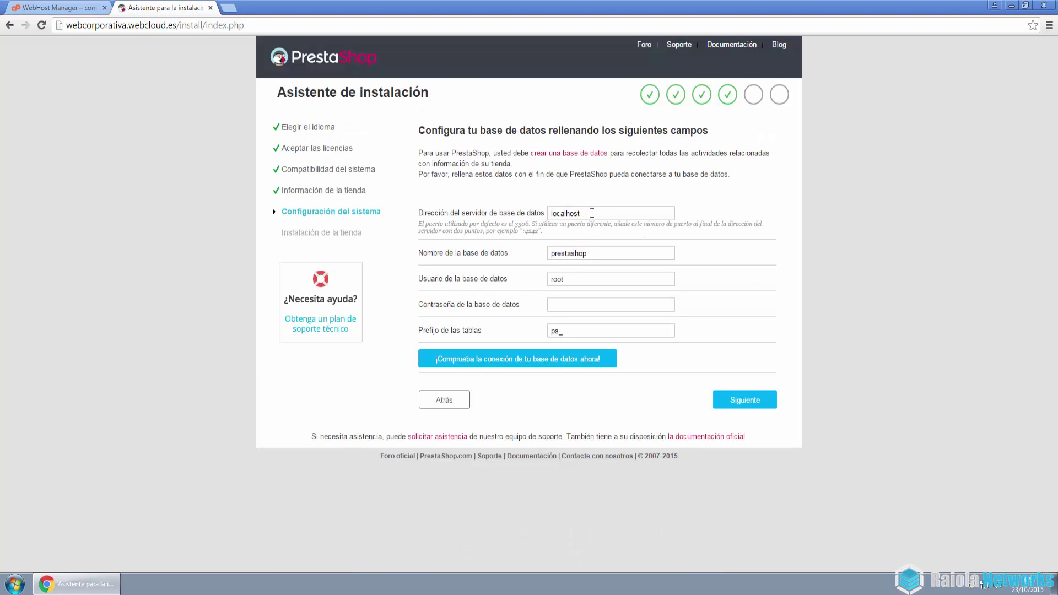
pyautogui.moveTo(551, 214); pyautogui.dragTo(600, 248)
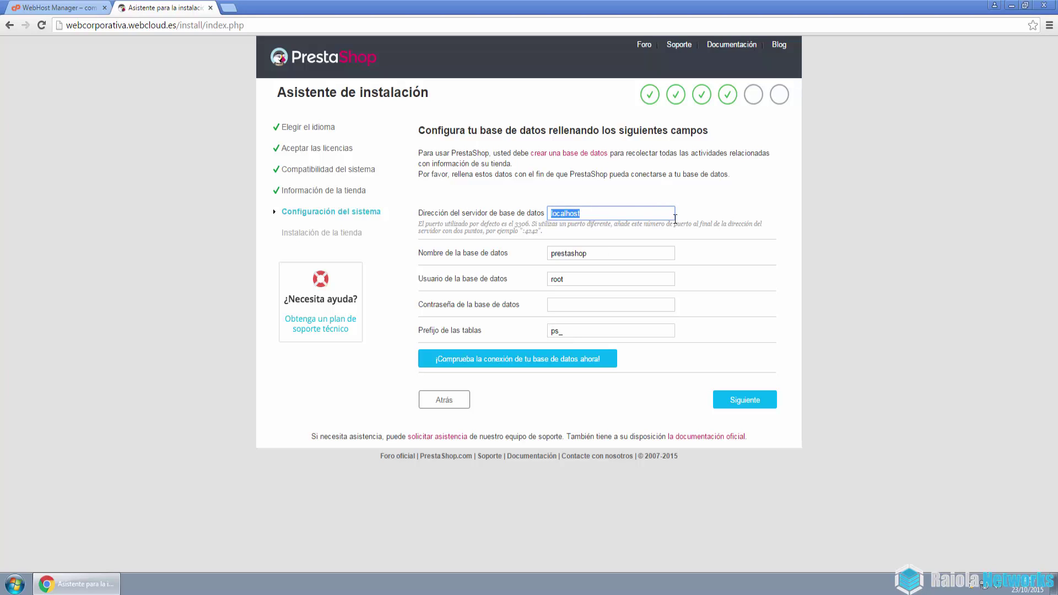
pyautogui.moveTo(611, 251); pyautogui.dragTo(523, 254)
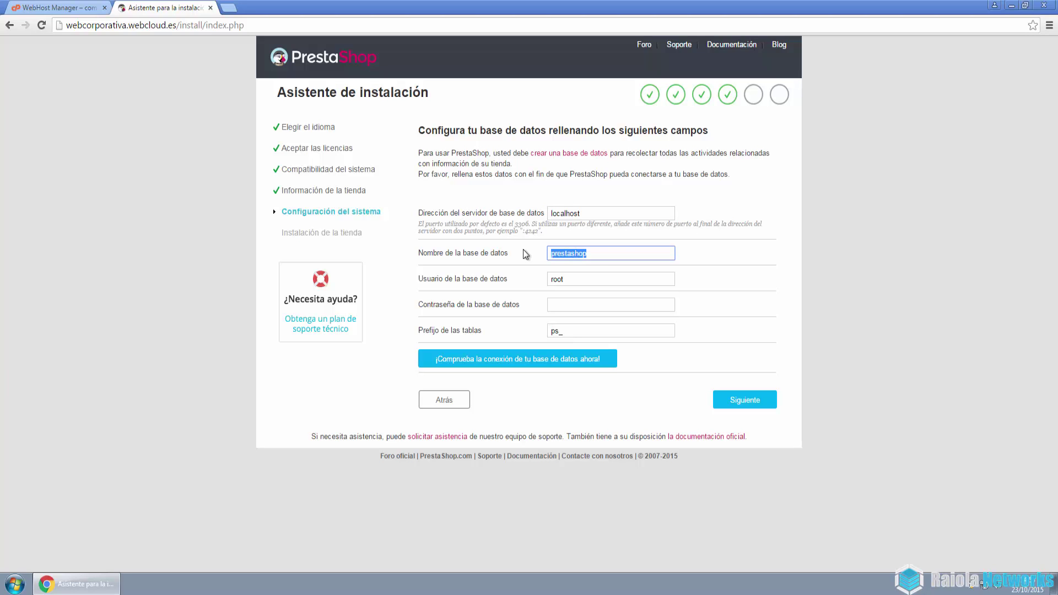
# Open the account's cPanel from WHM and copy the database name webcorpo_tienda for the installer
pyautogui.click(83, 8)
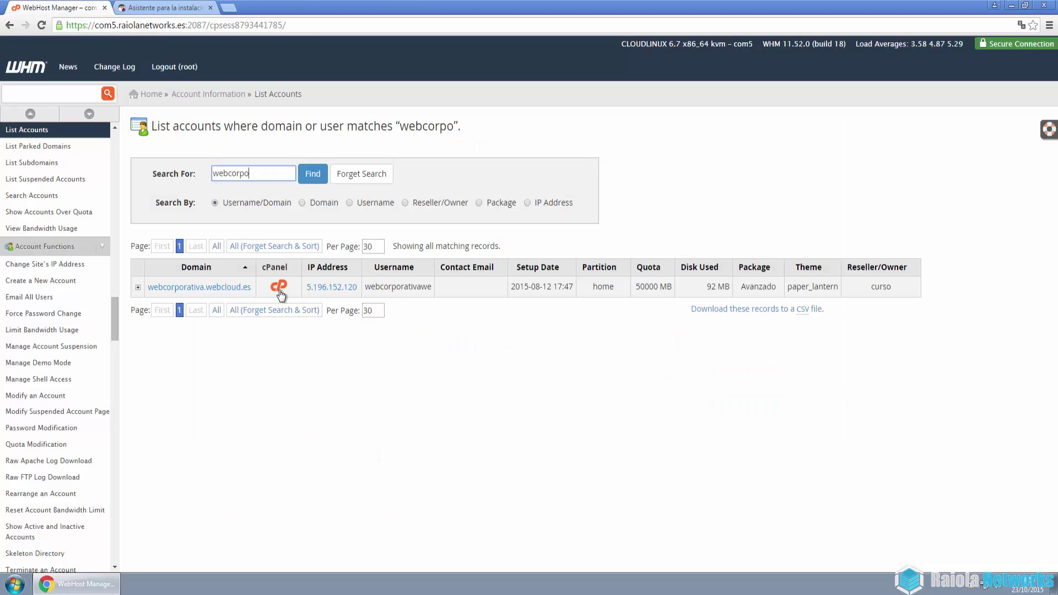
pyautogui.click(279, 287)
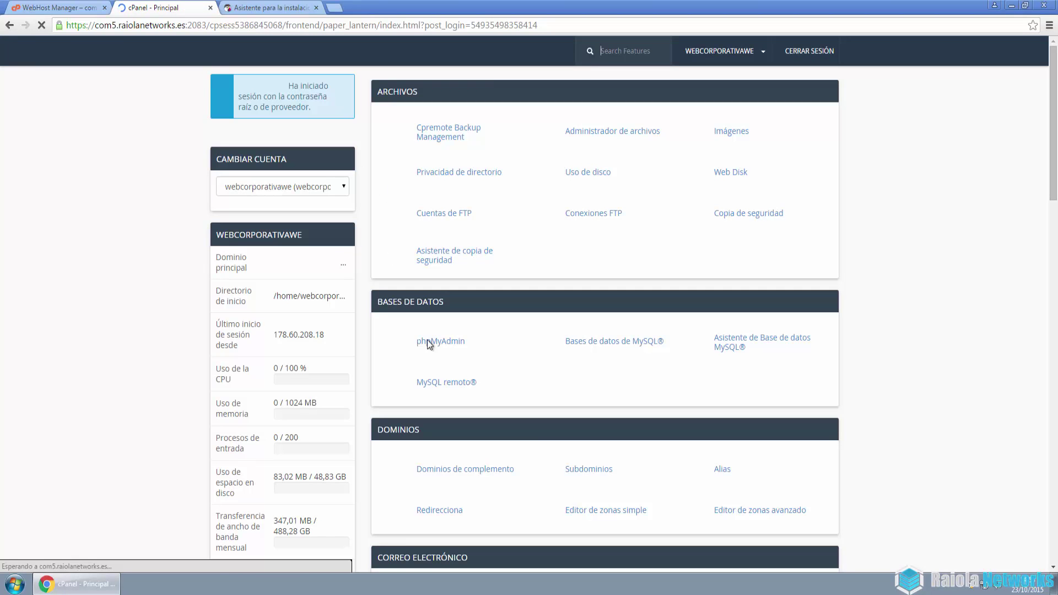
pyautogui.click(624, 344)
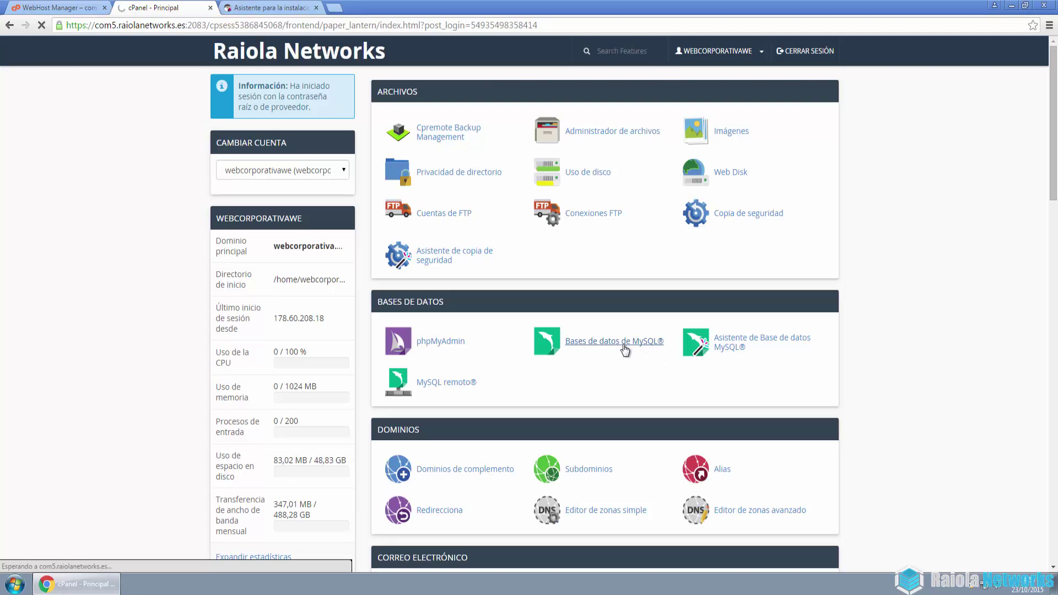
pyautogui.scroll(-4, 378, 366)
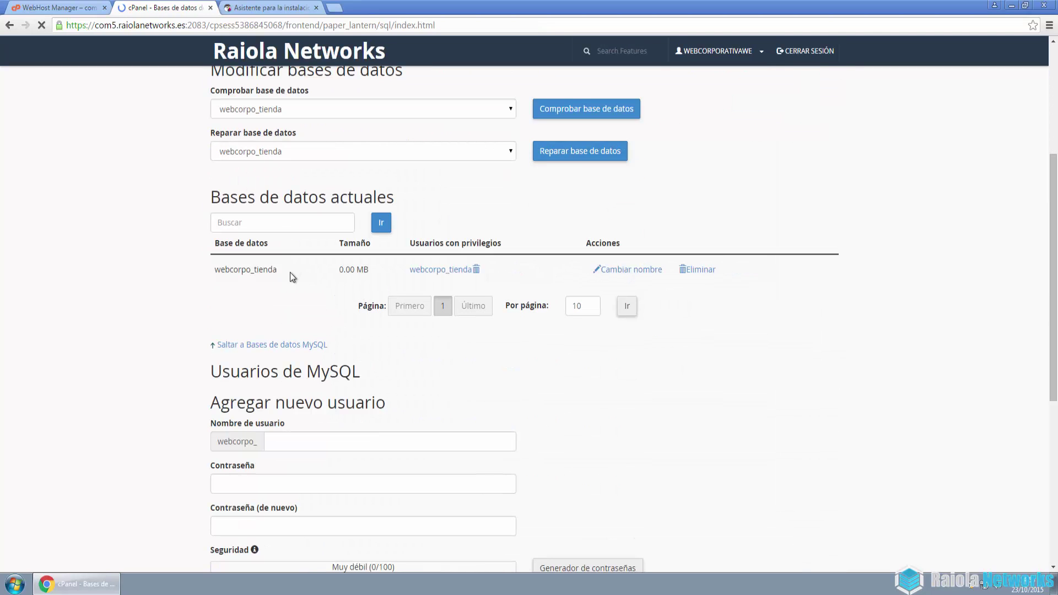
pyautogui.moveTo(218, 266); pyautogui.dragTo(213, 269)
pyautogui.hotkey('ctrl', 'c')
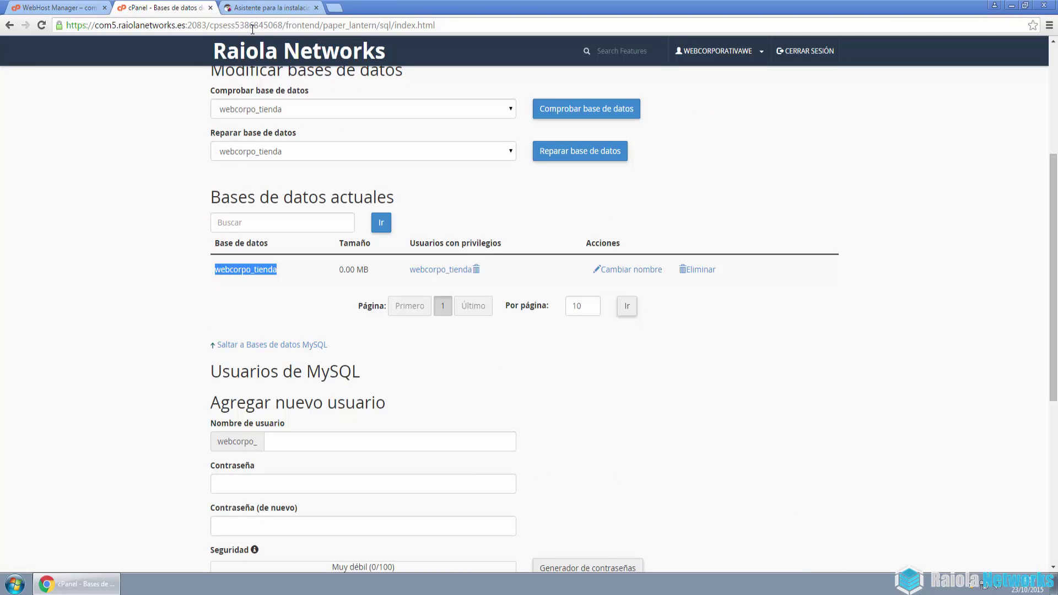
pyautogui.click(270, 8)
pyautogui.click(594, 253)
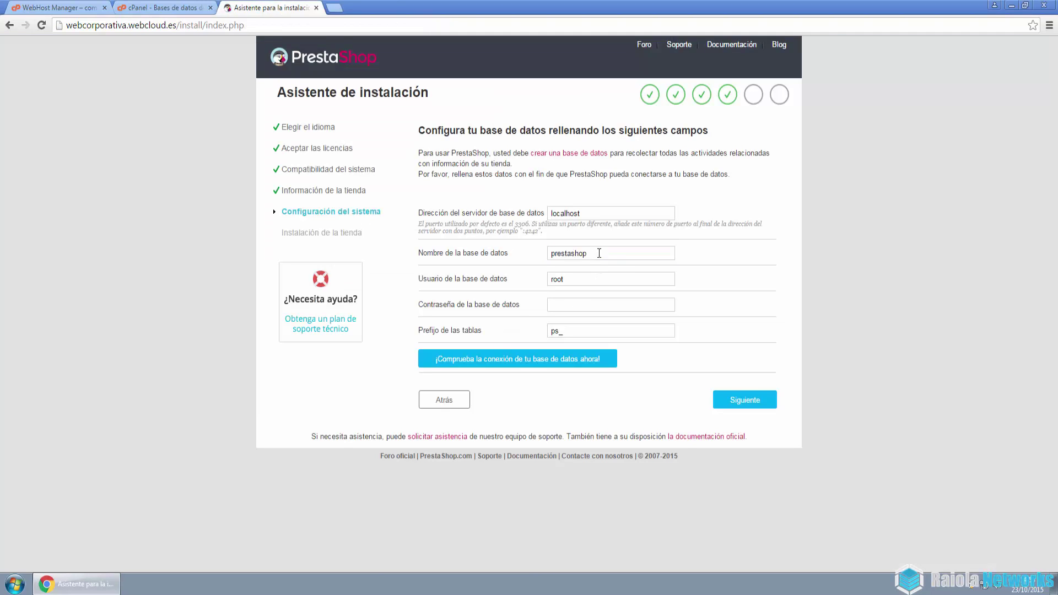
# Set webcorpo_tienda as database name and user, test the connection, and start the installation
pyautogui.doubleClick(594, 253)
pyautogui.hotkey('ctrl', 'v')
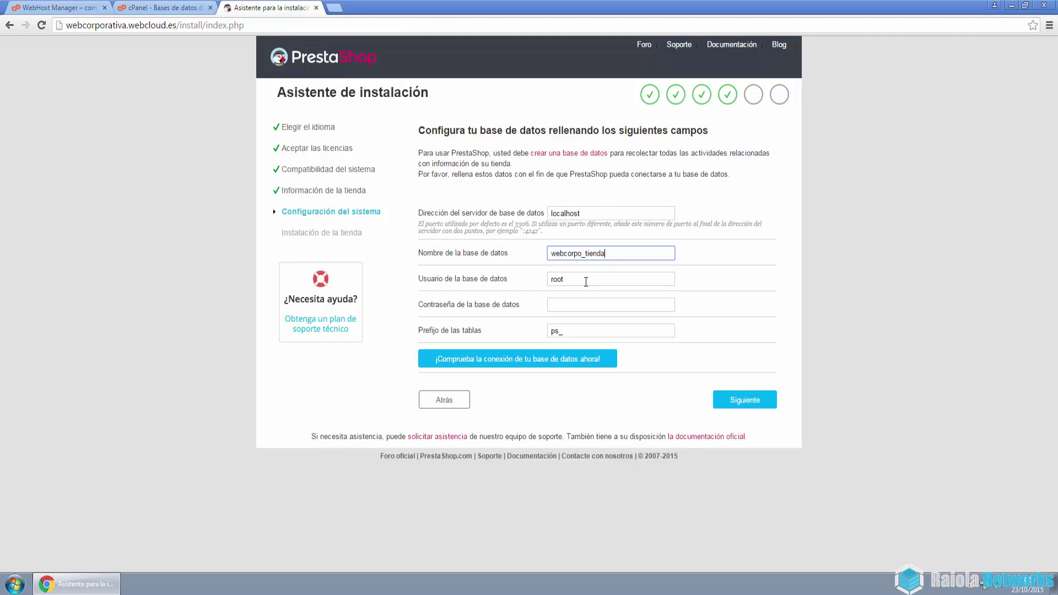
pyautogui.click(581, 279)
pyautogui.doubleClick(581, 279)
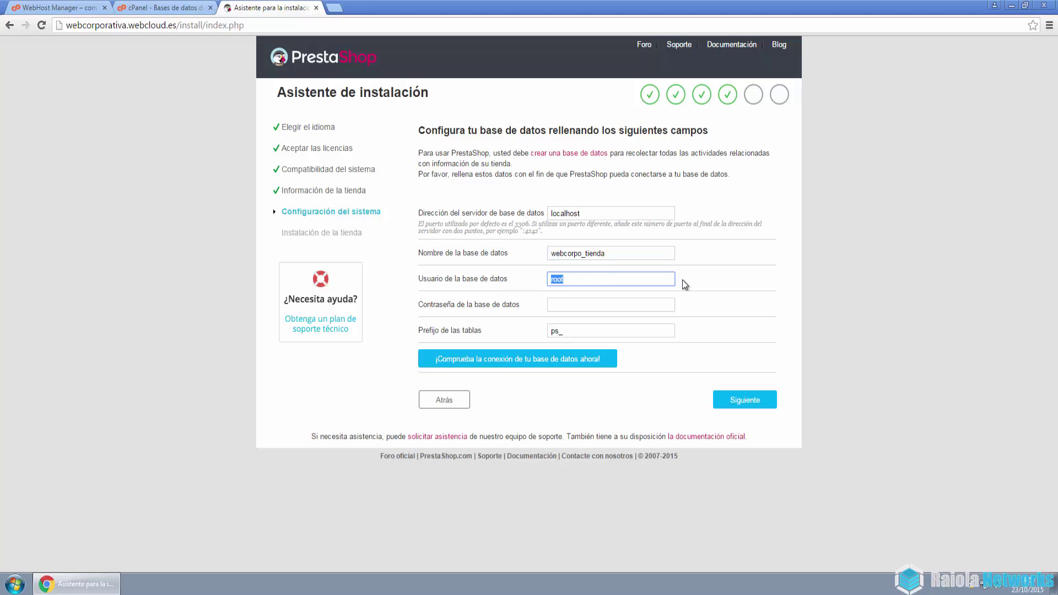
pyautogui.hotkey('ctrl', 'v')
pyautogui.click(579, 303)
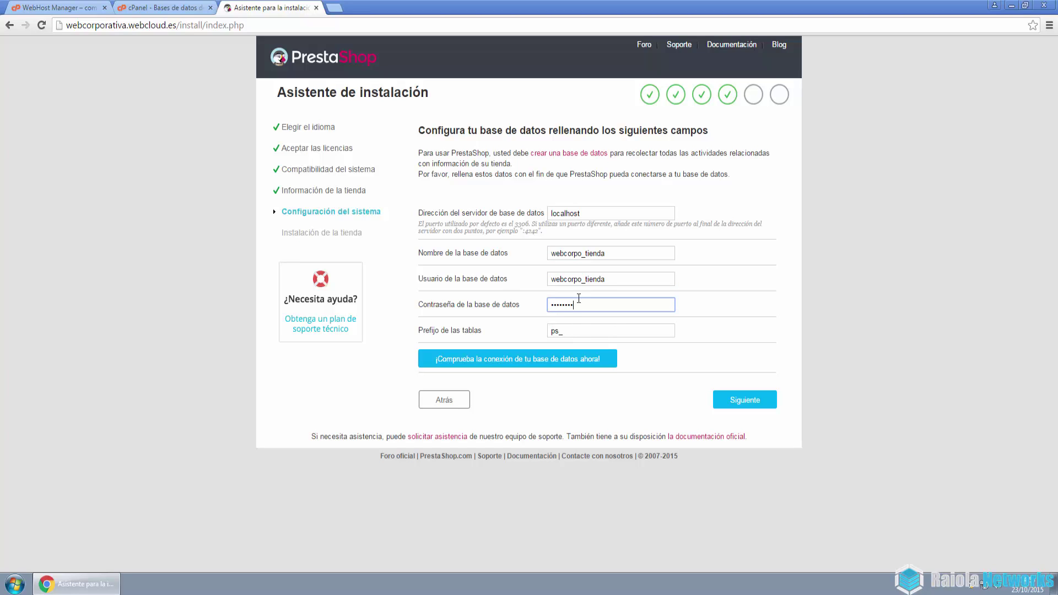
pyautogui.click(563, 367)
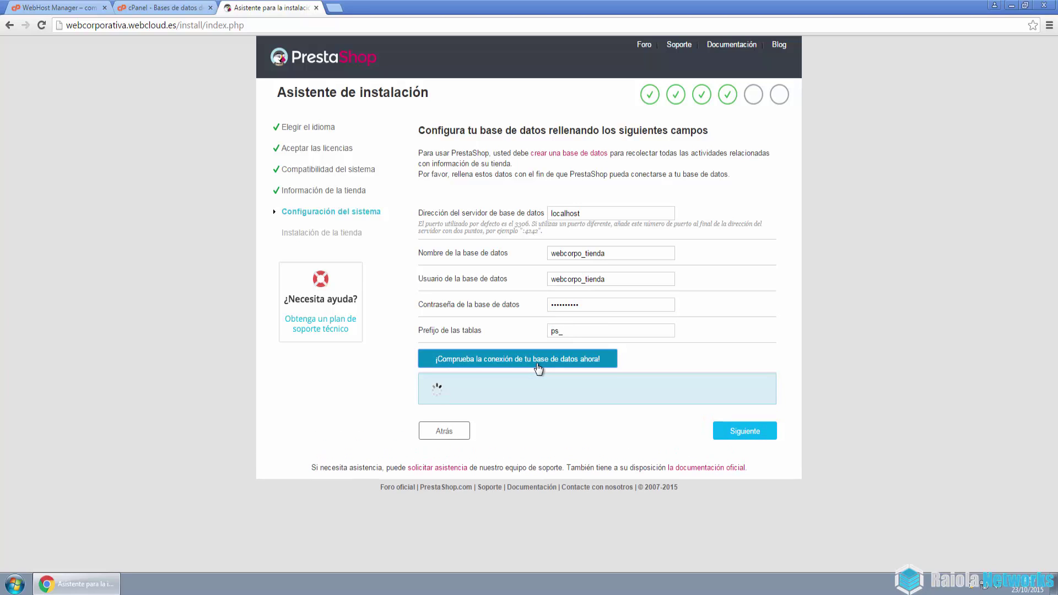
pyautogui.click(766, 438)
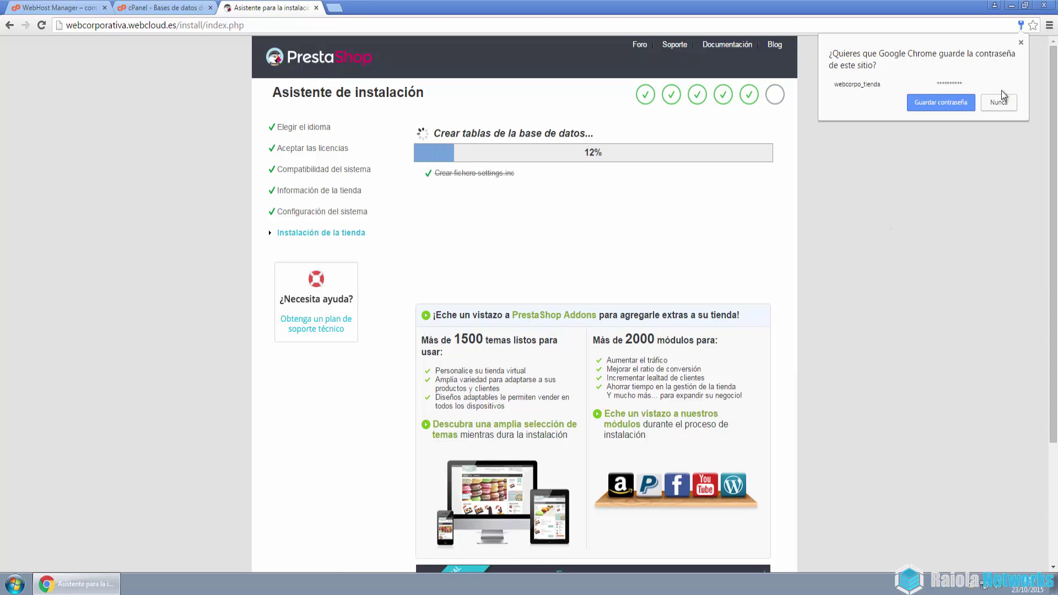
# Decline saving the password and check the installer's progress from cPanel until it finishes
pyautogui.click(1001, 99)
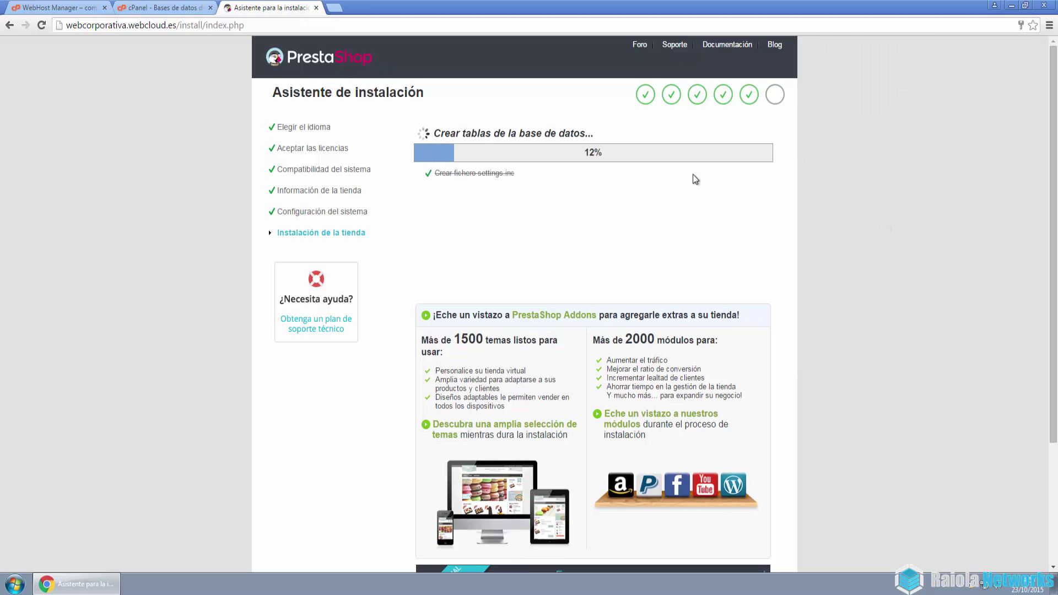
pyautogui.click(160, 8)
pyautogui.scroll(4, 190, 135)
pyautogui.click(230, 55)
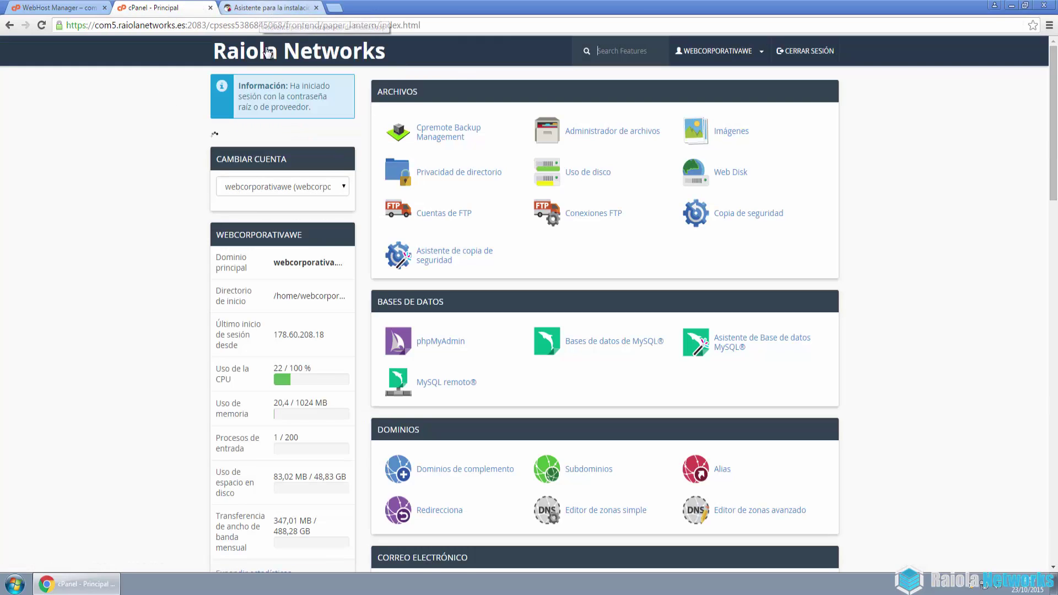
pyautogui.click(233, 57)
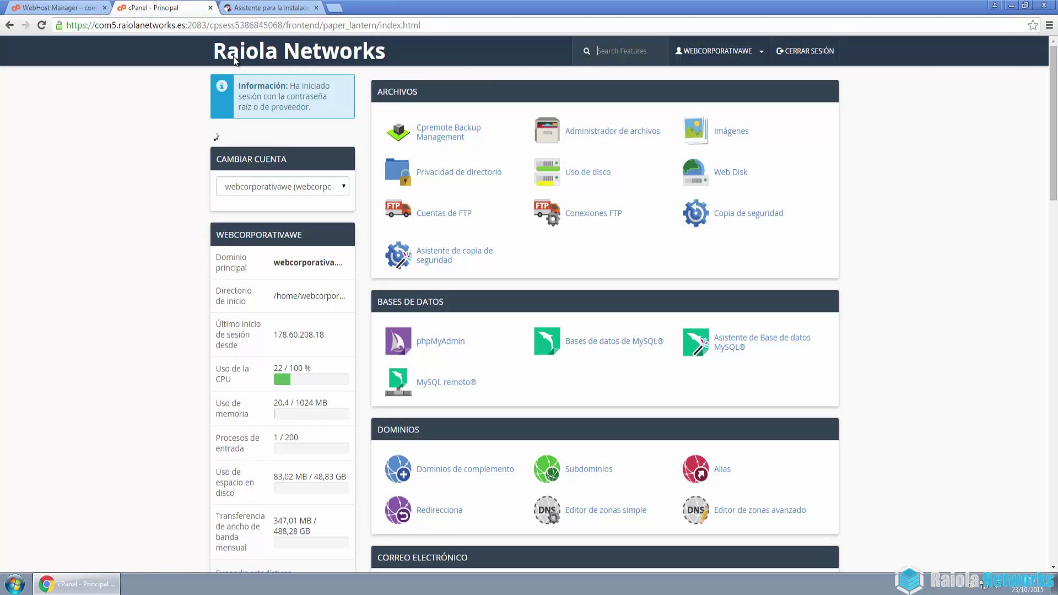
pyautogui.click(263, 8)
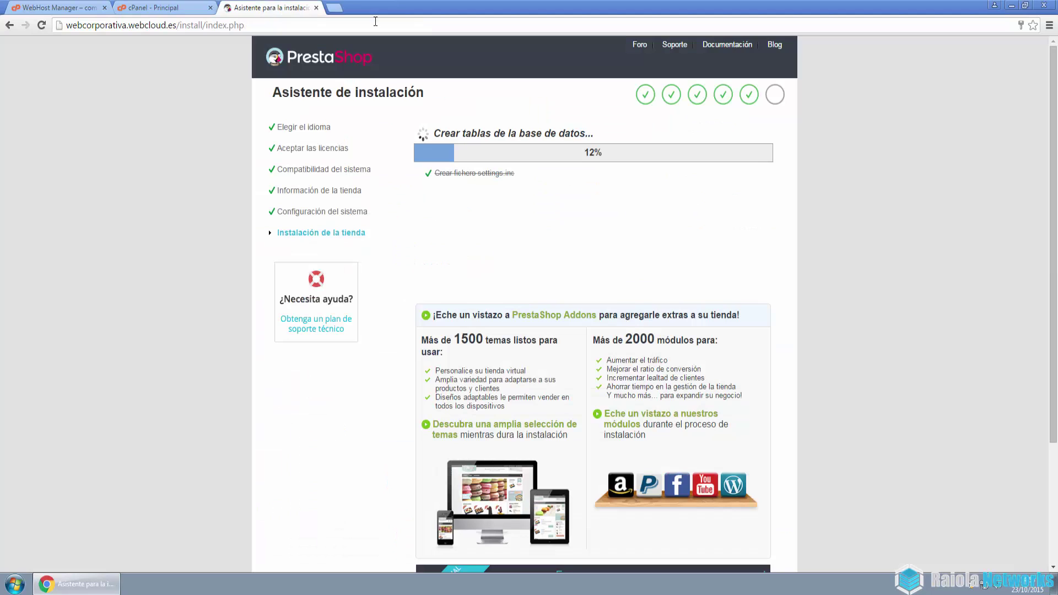
pyautogui.click(175, 8)
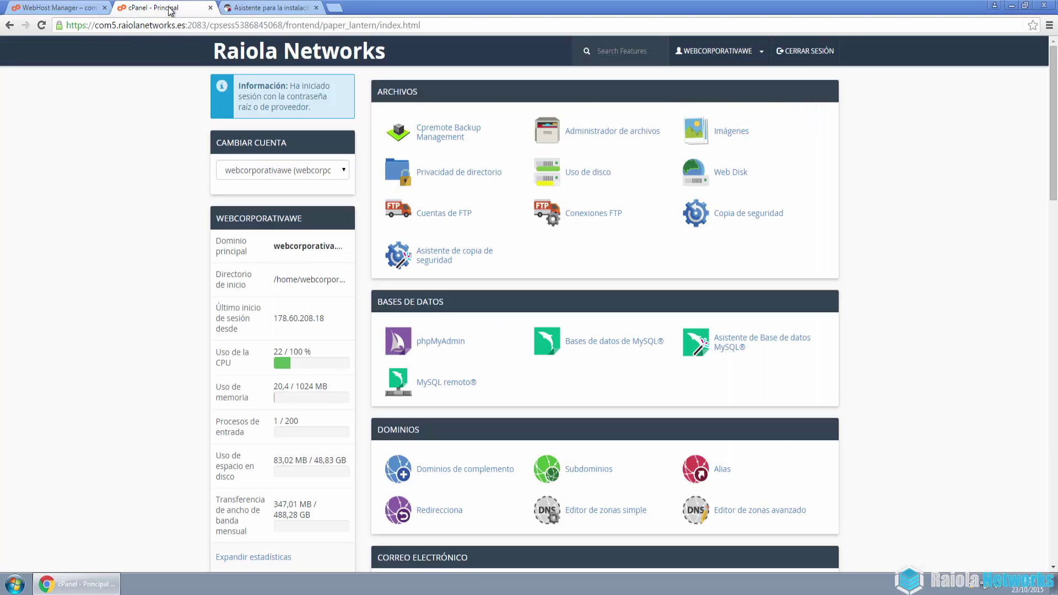
pyautogui.click(256, 9)
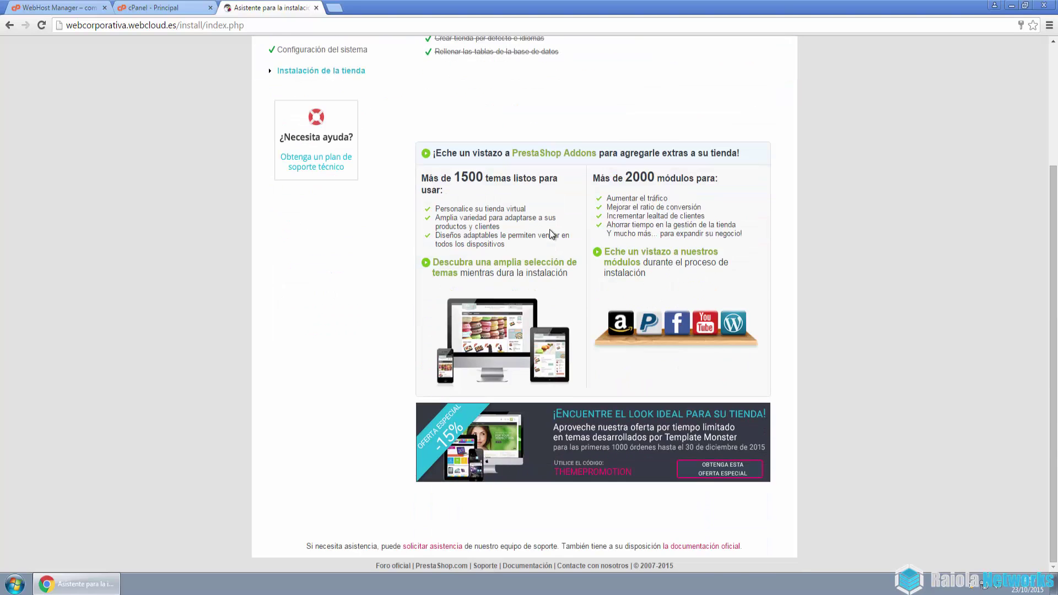
pyautogui.scroll(-3, 550, 229)
pyautogui.scroll(3, 550, 229)
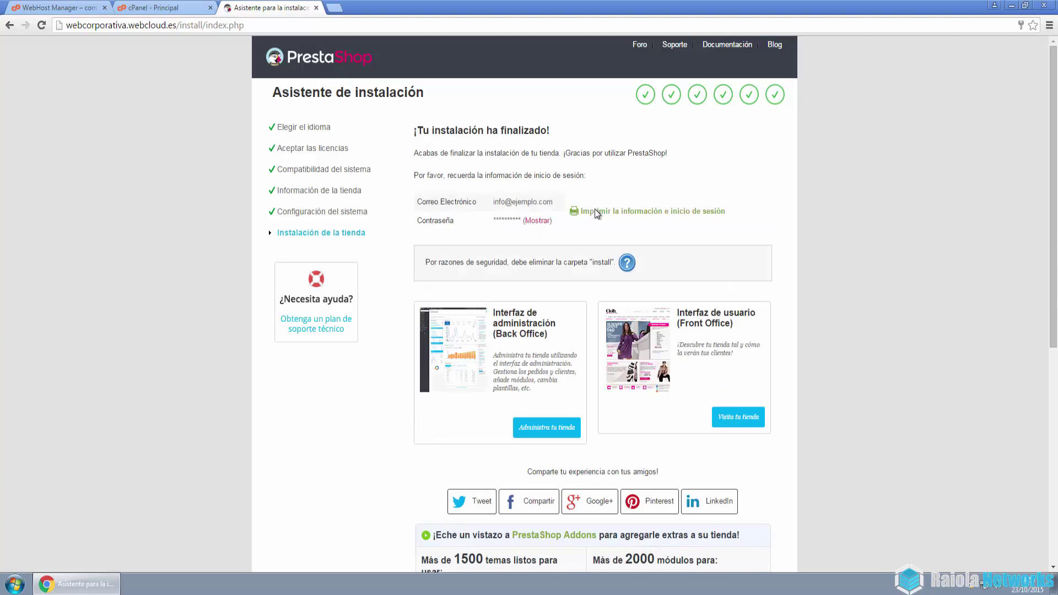
# Open the new demo storefront, browse its homepage, and view the Vestidos category
pyautogui.click(734, 422)
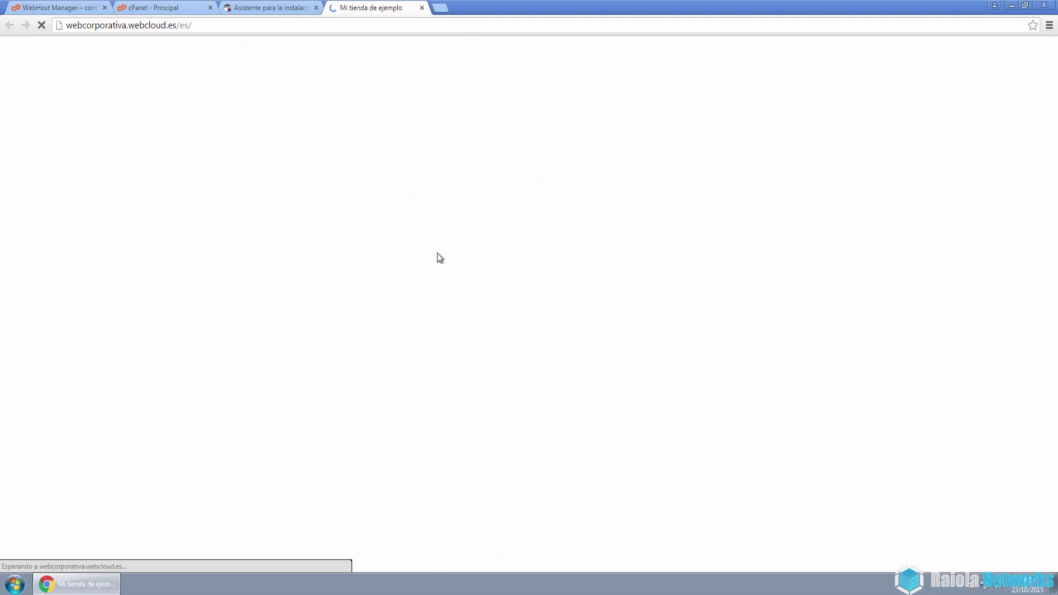
pyautogui.scroll(-10, 437, 257)
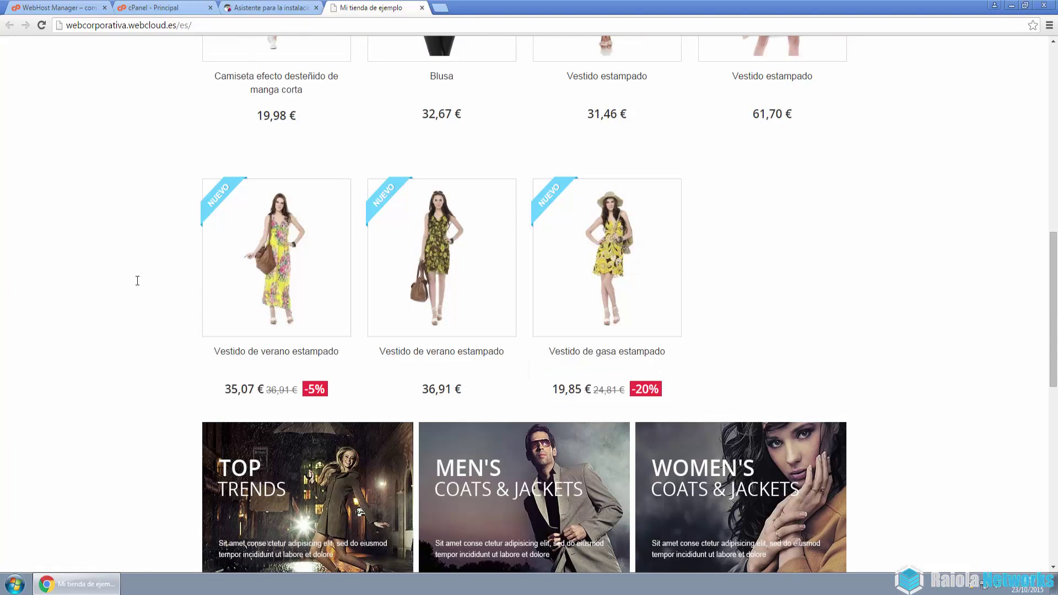
pyautogui.scroll(-7, 354, 315)
pyautogui.scroll(15, 354, 315)
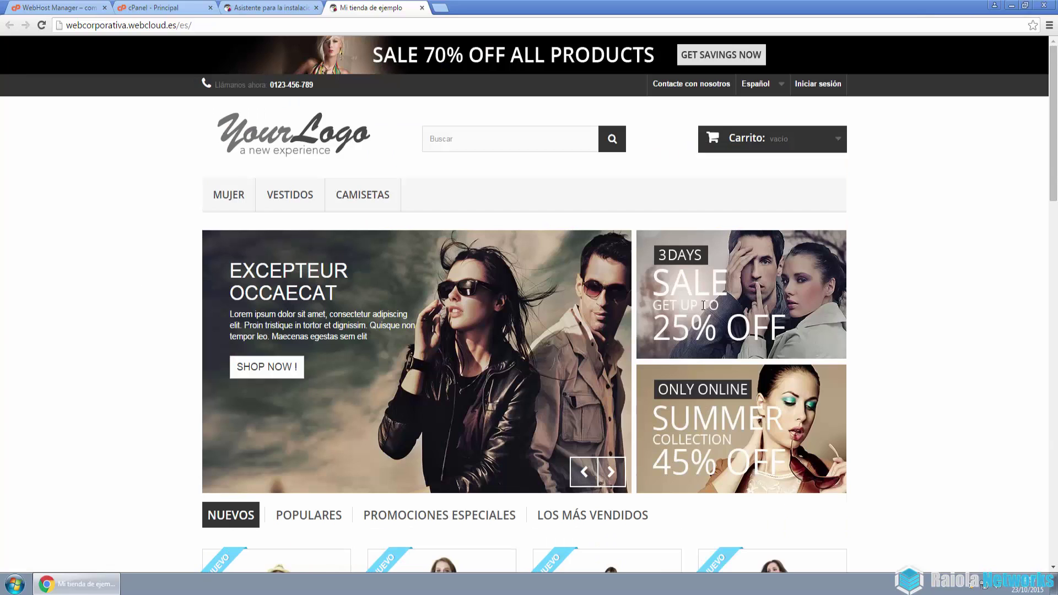
pyautogui.click(703, 305)
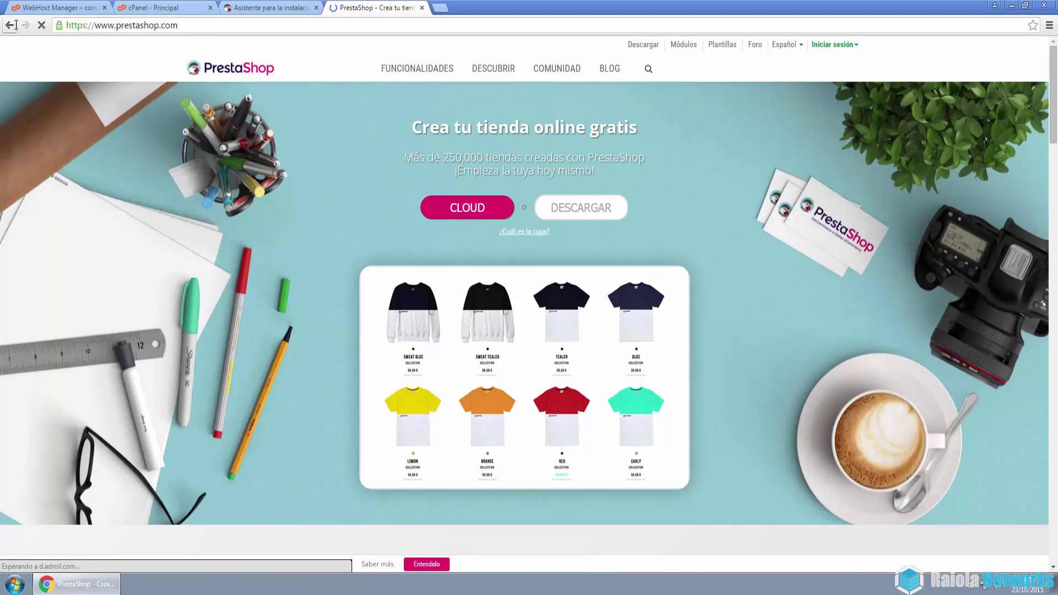
pyautogui.click(11, 25)
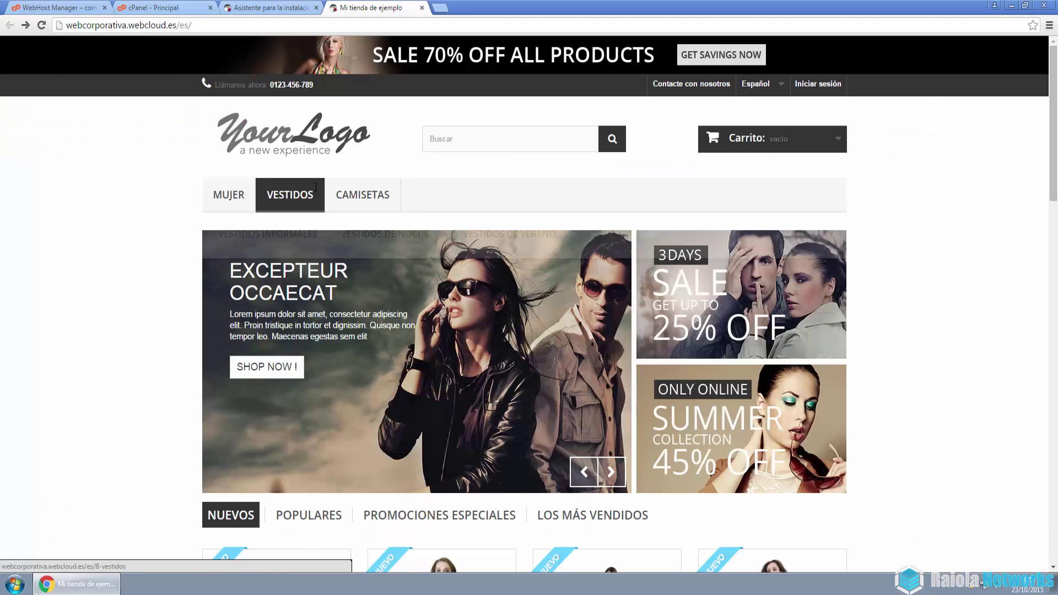
pyautogui.click(299, 192)
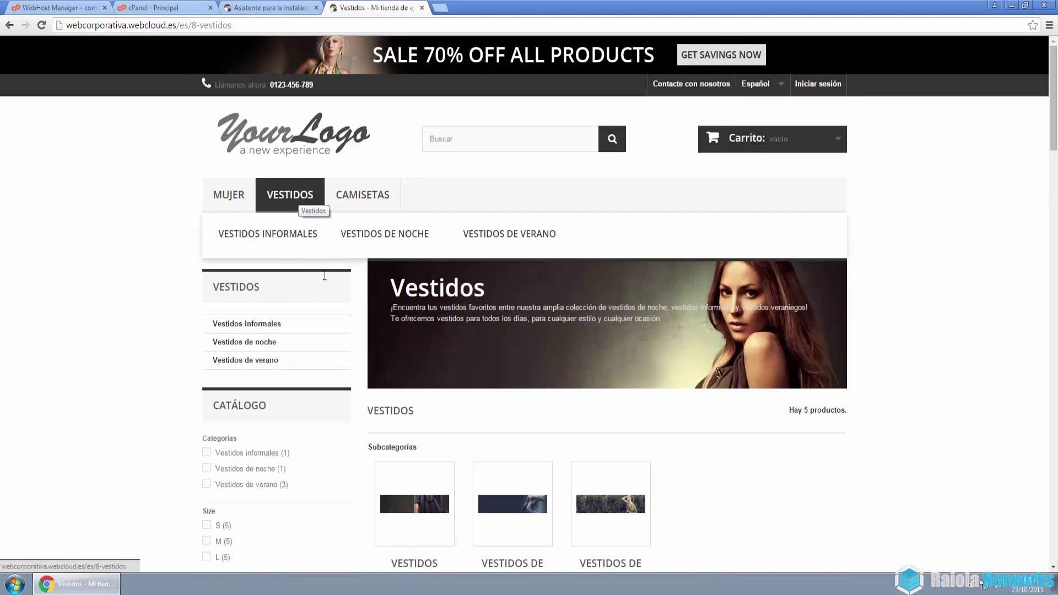
pyautogui.scroll(-12, 331, 284)
pyautogui.scroll(8, 332, 288)
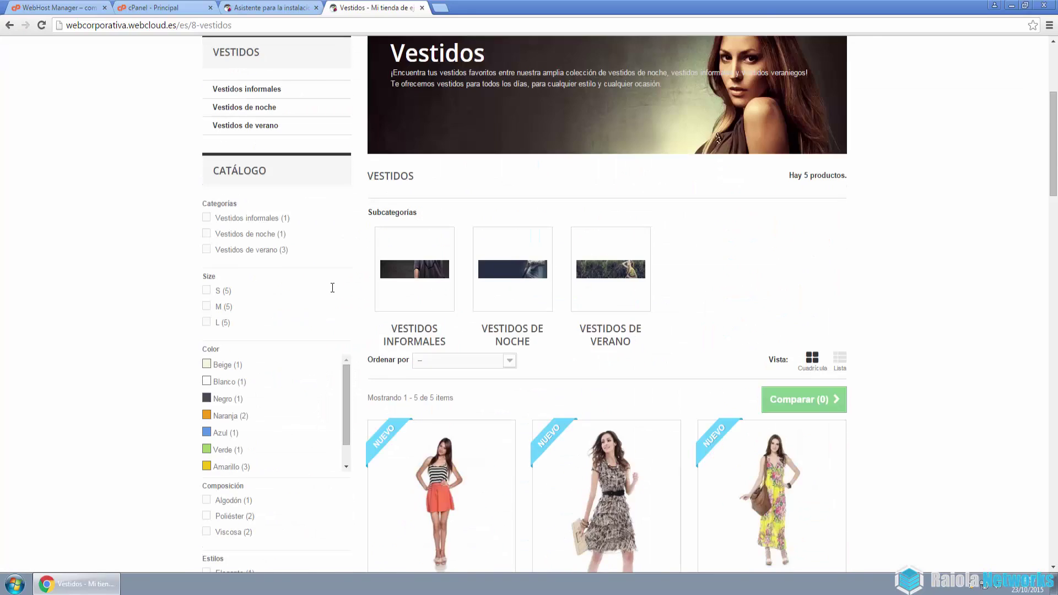